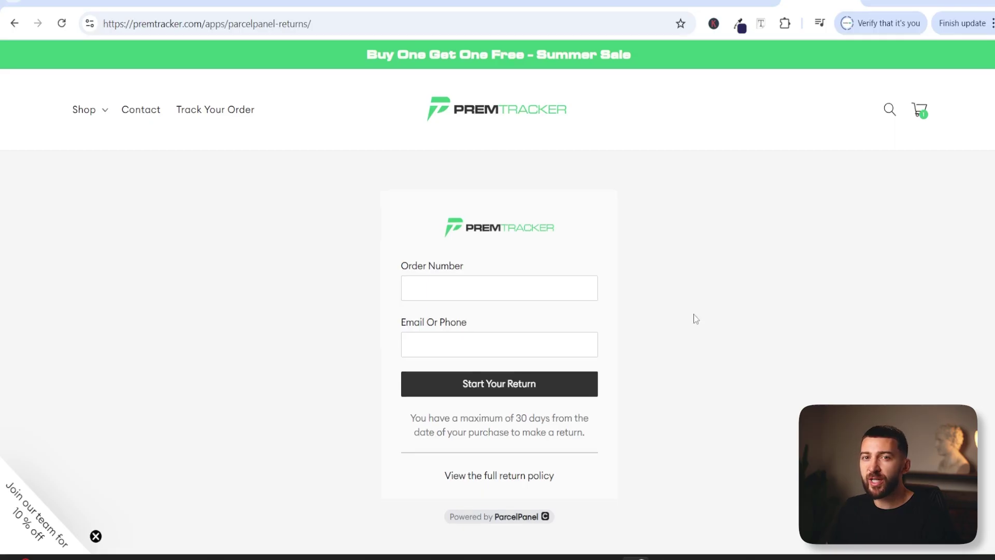
Look up the order using its order number and the customer's e-mail address.
click(473, 290)
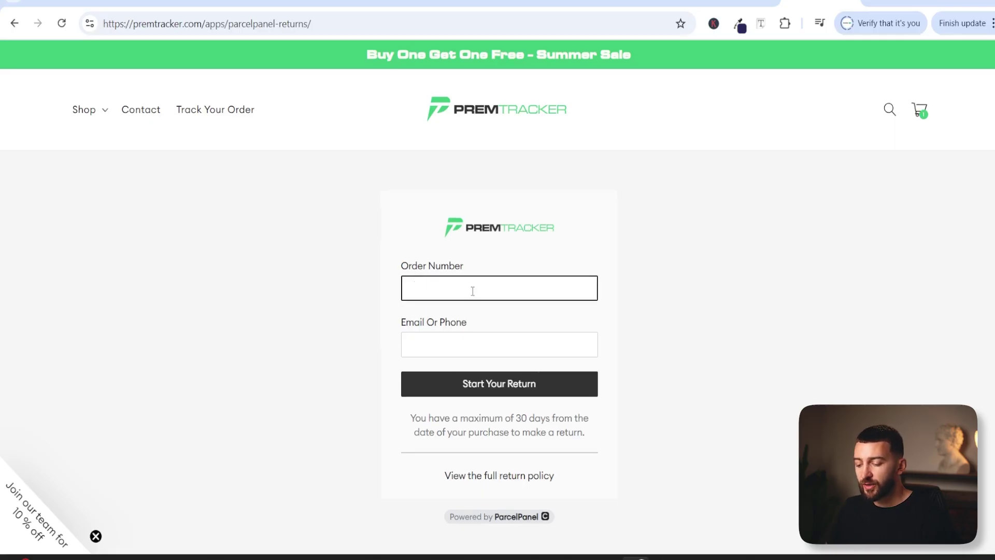
text(1011)
click(455, 341)
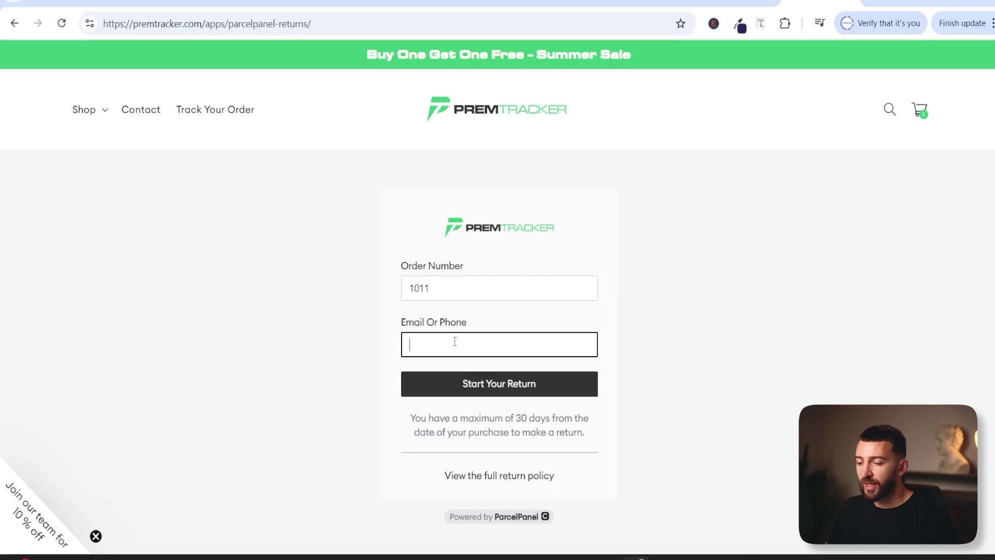
key(ctrl+v)
click(496, 386)
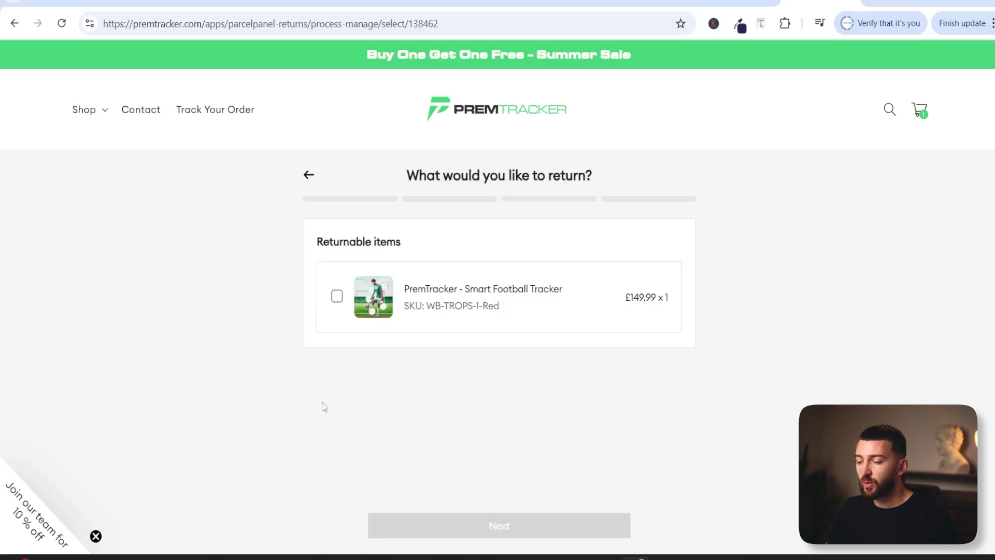
Select the Smart Football Tracker with reason 'Looks different to image on site' and continue.
click(337, 298)
scroll(342, 360, down, 2)
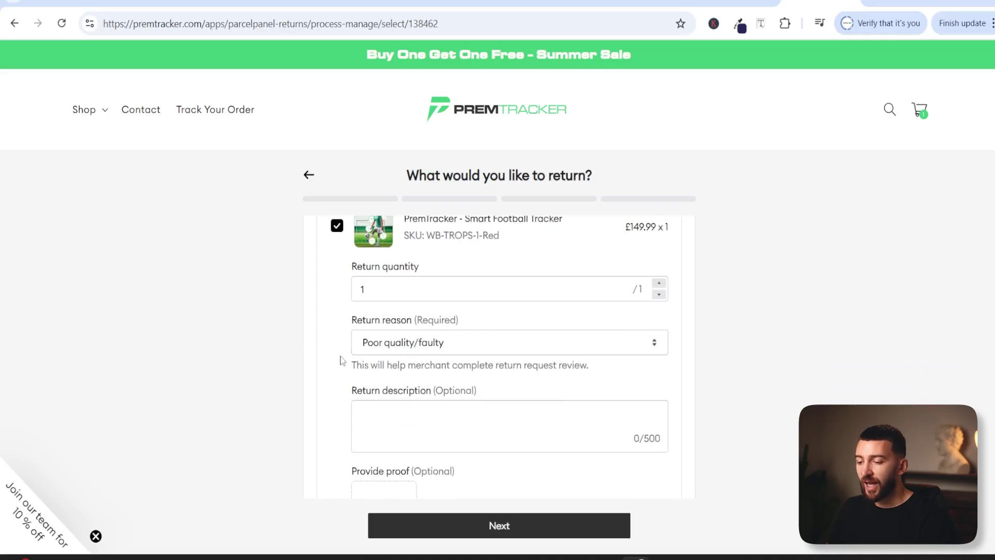
click(382, 351)
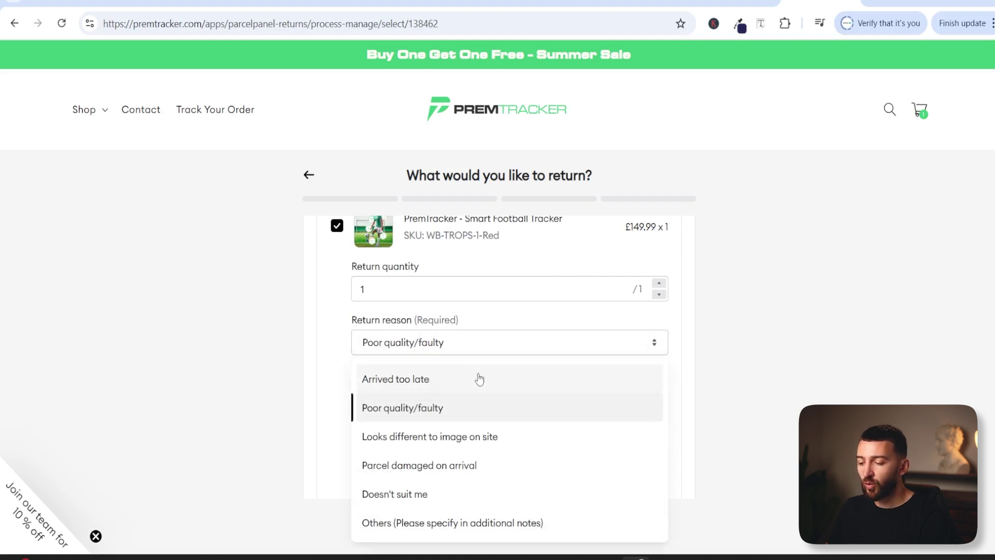
click(430, 437)
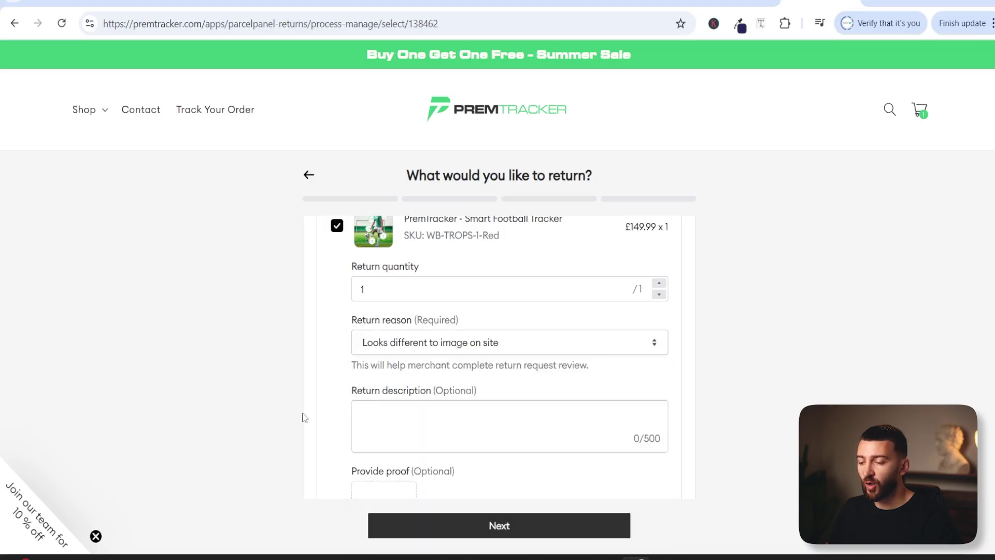
scroll(425, 416, down, 1)
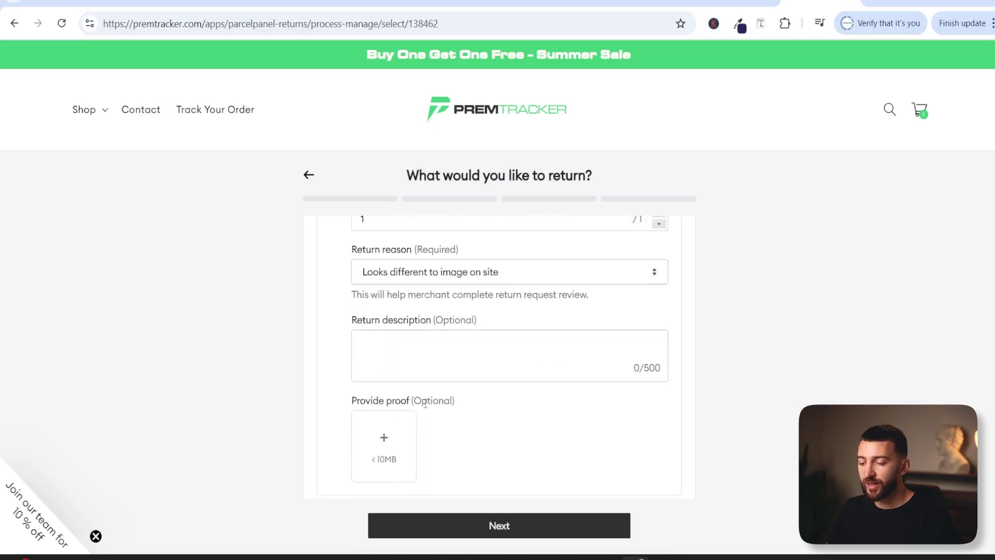
scroll(503, 389, down, 1)
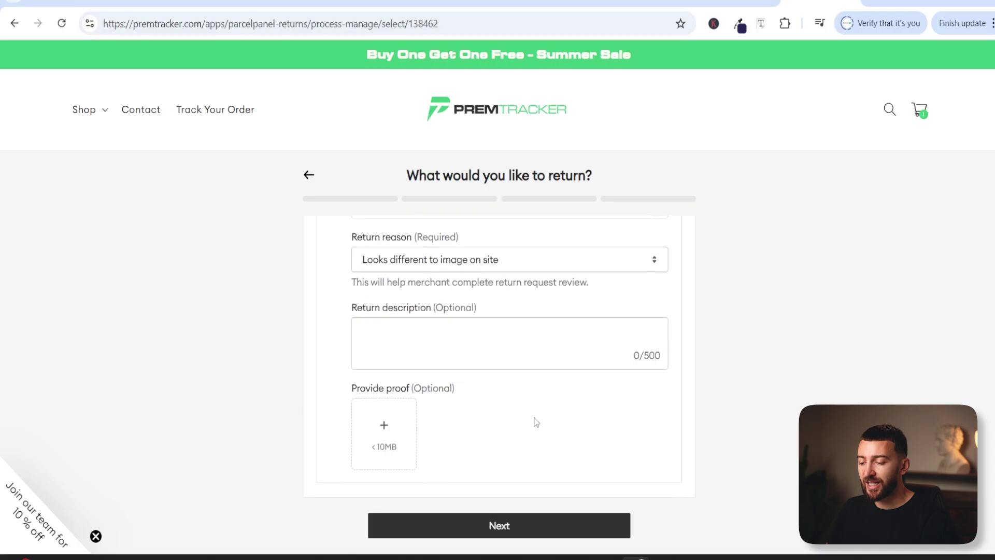
click(491, 527)
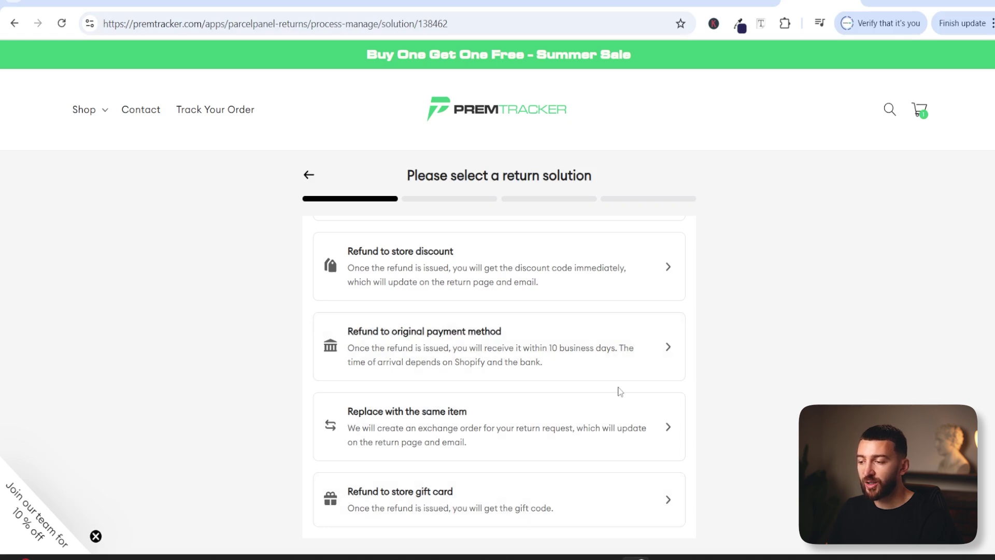
key(ctrl+shift+Tab)
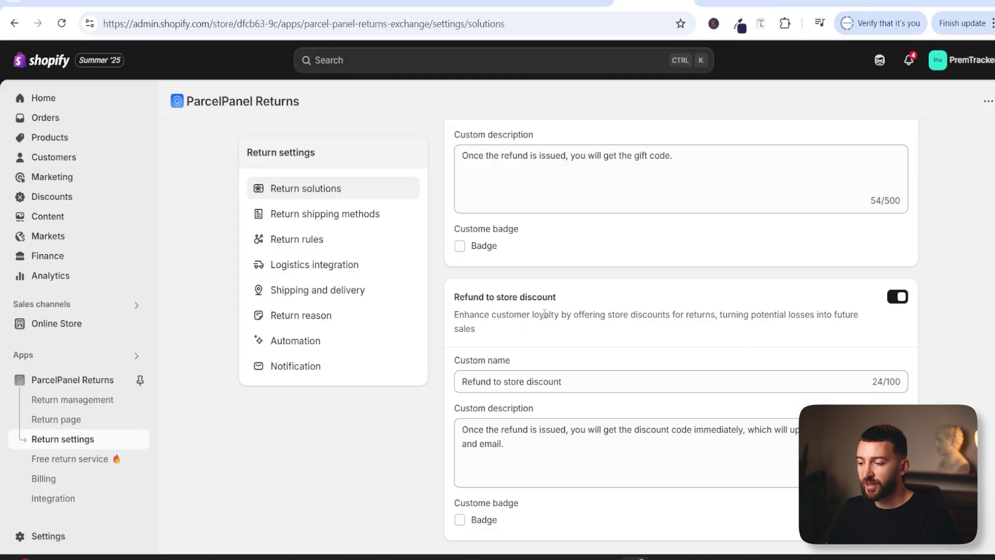
scroll(690, 337, up, 10)
scroll(689, 337, up, 15)
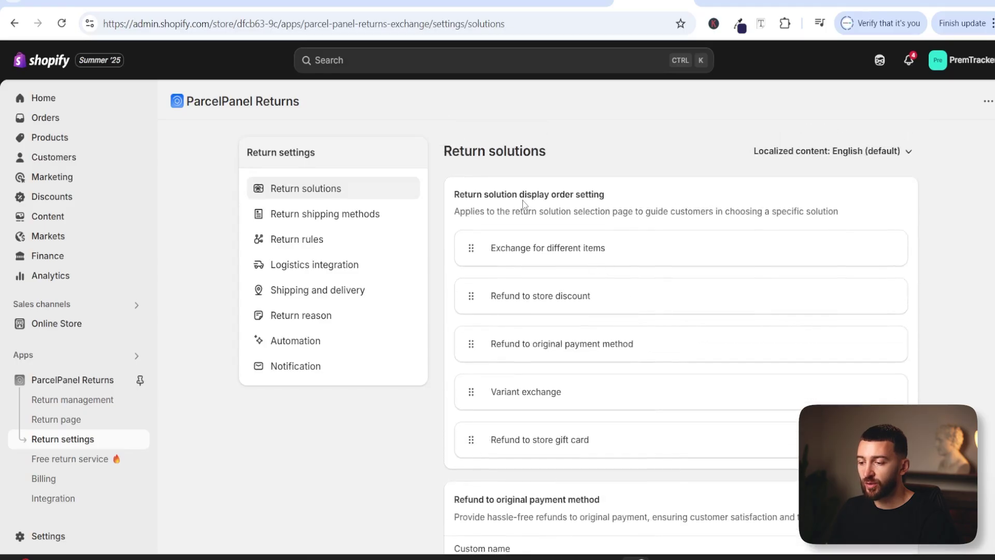
scroll(531, 259, down, 1)
scroll(879, 354, down, 1)
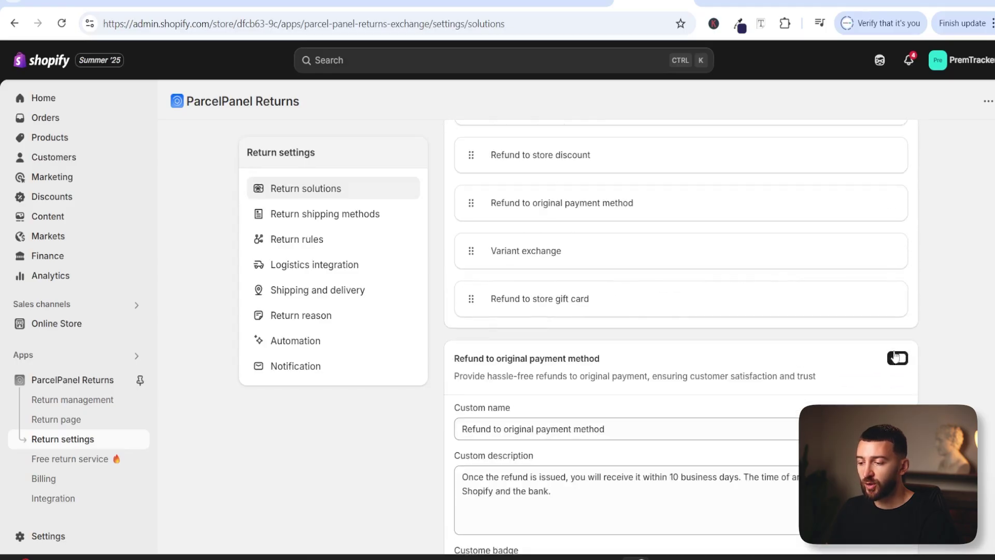
click(898, 358)
click(898, 358)
click(824, 4)
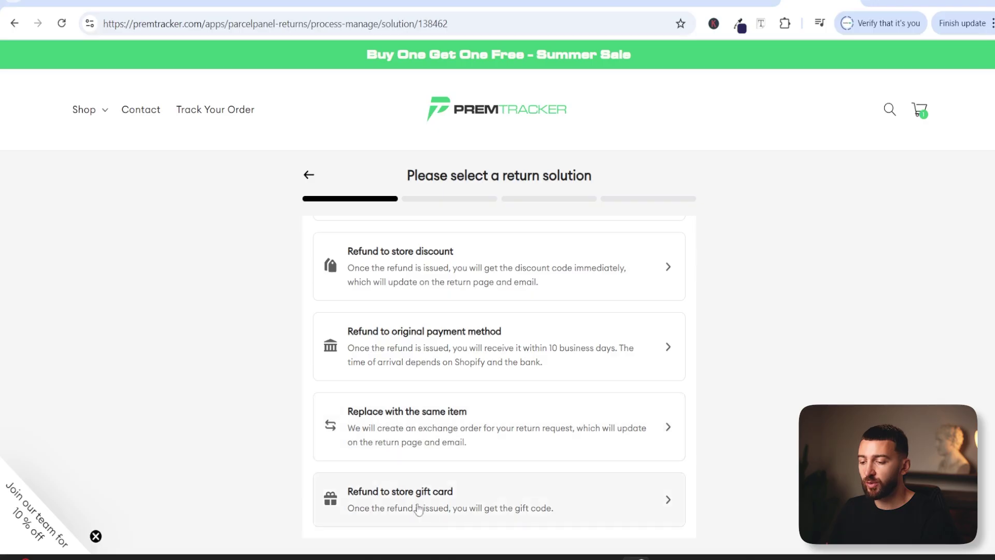
Choose Refund to store gift card as the return solution.
click(477, 508)
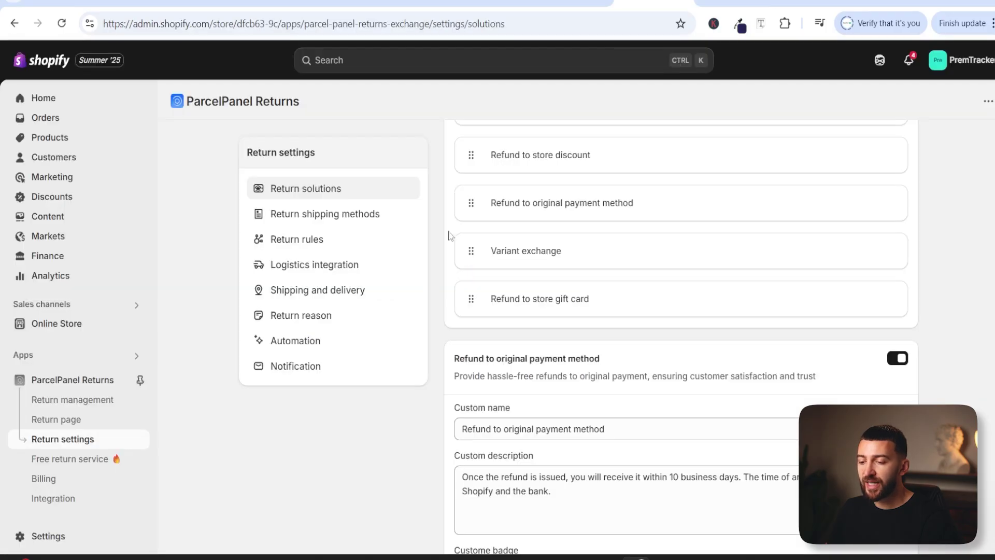
Check the Shipping and delivery return settings, then view the storefront's return-method step.
click(330, 298)
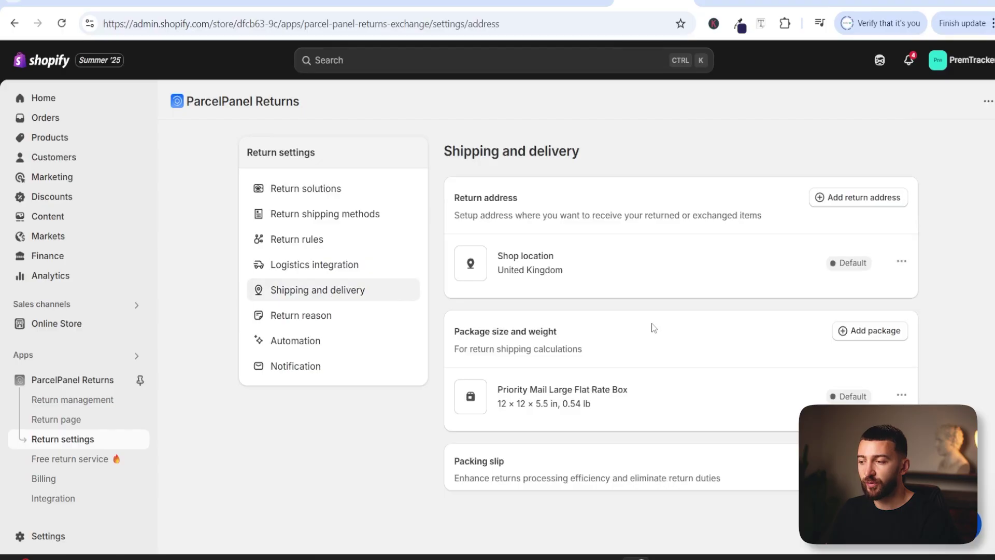
click(785, 6)
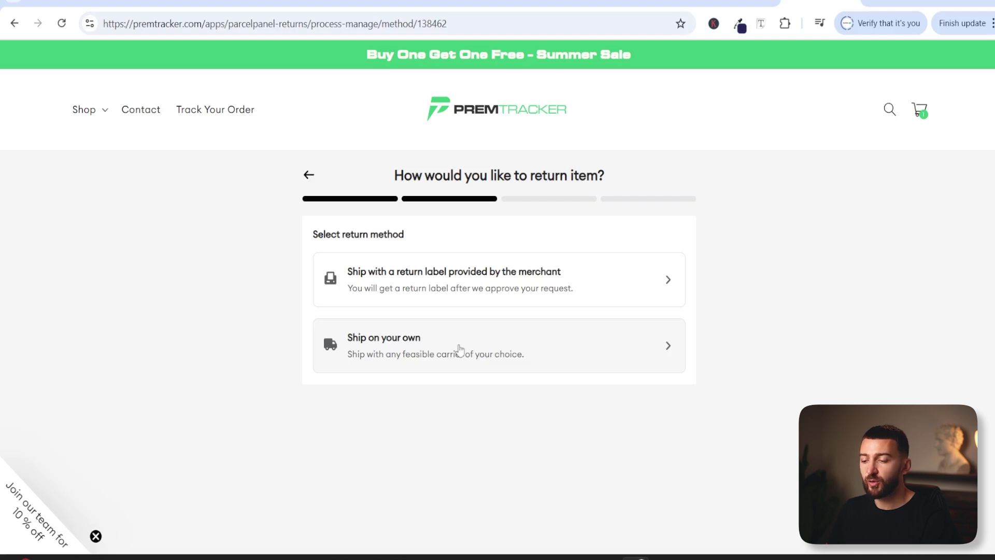
Try the merchant return label, then choose Ship on your own for the £90.00 refund.
click(450, 290)
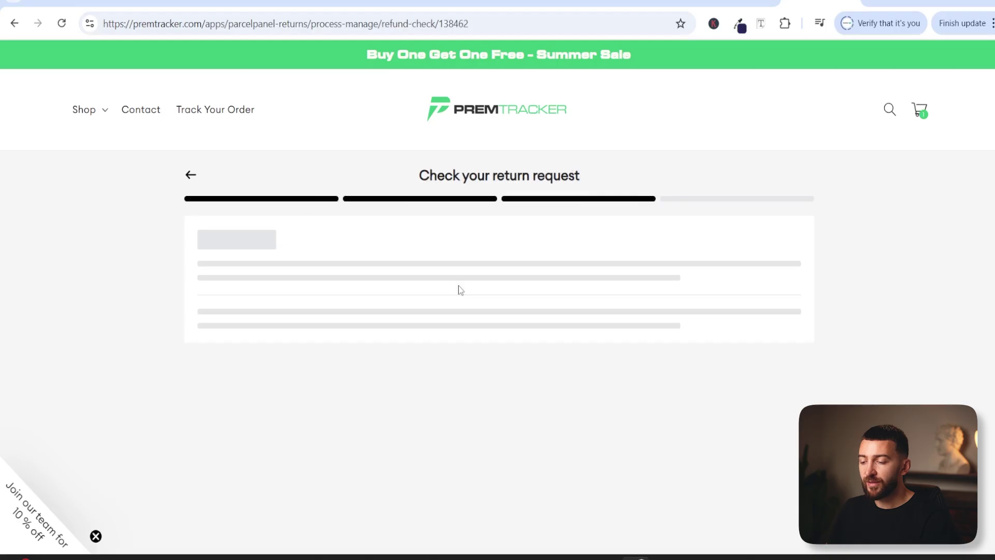
scroll(608, 342, down, 1)
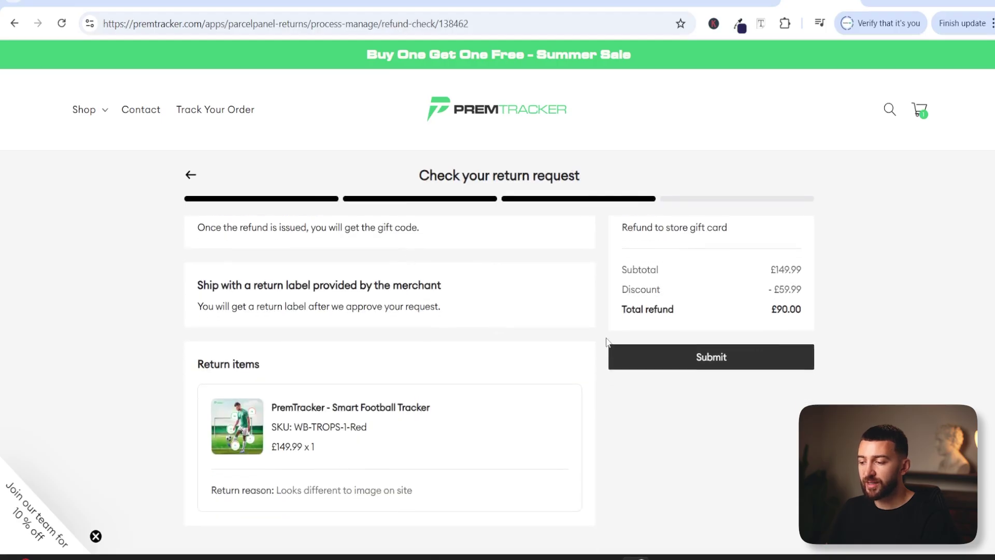
scroll(628, 372, up, 1)
click(189, 175)
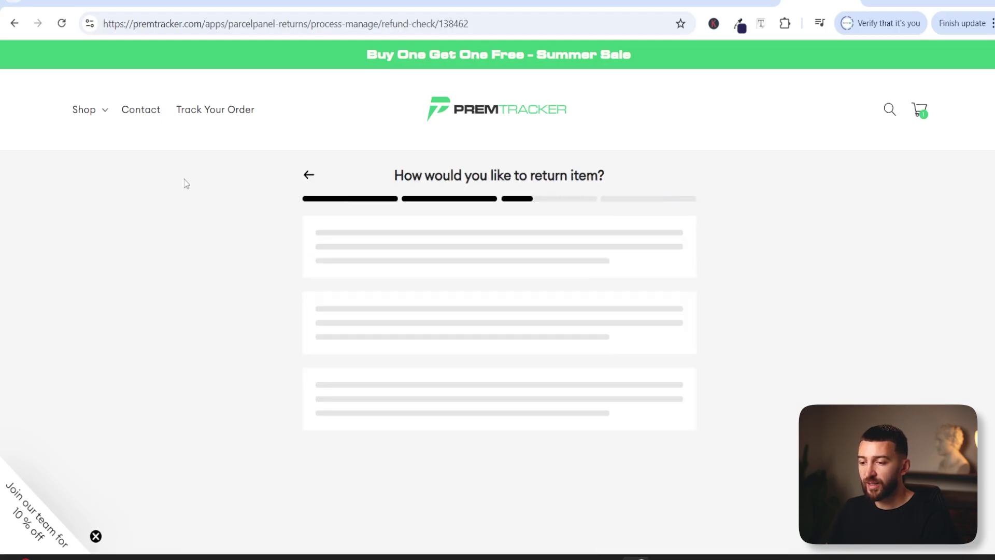
click(460, 348)
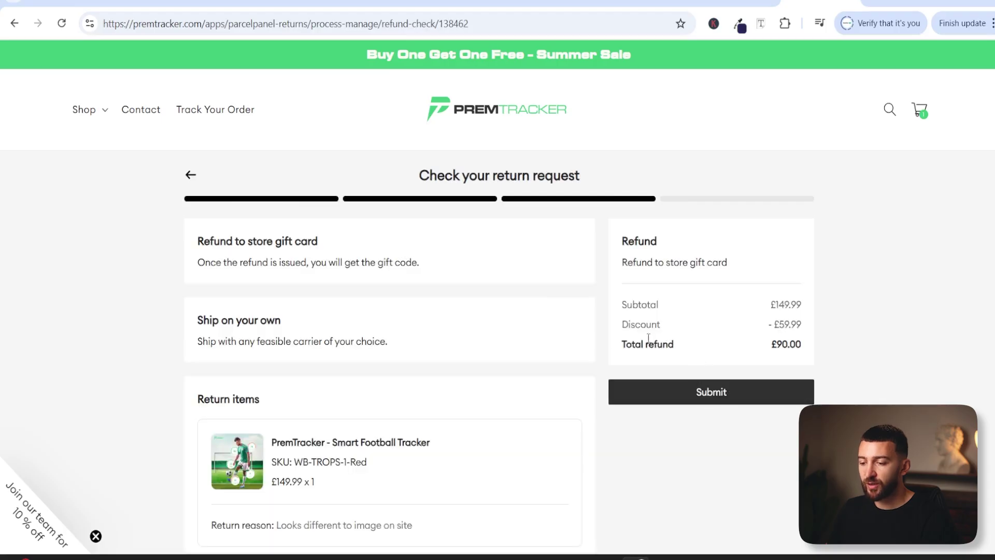
scroll(463, 340, down, 1)
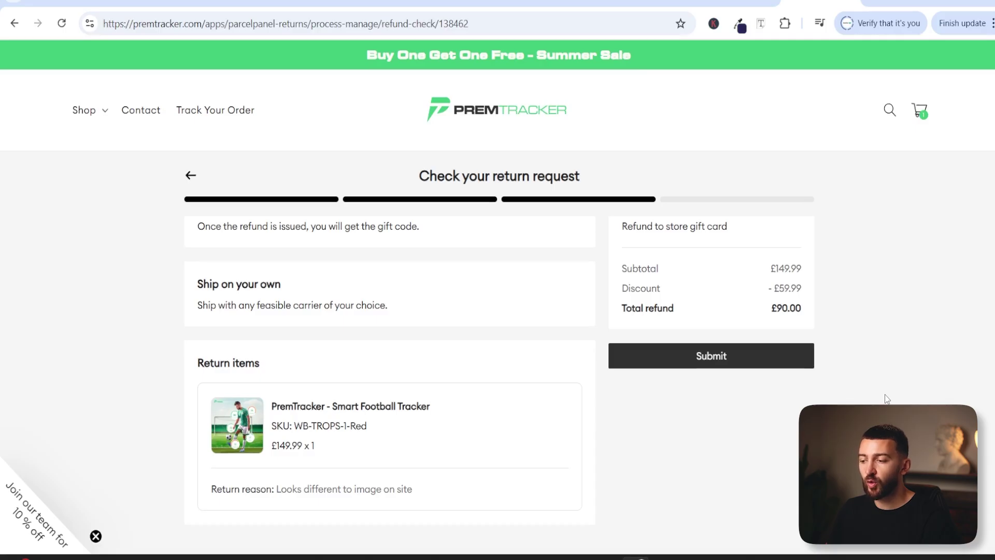
scroll(493, 362, up, 1)
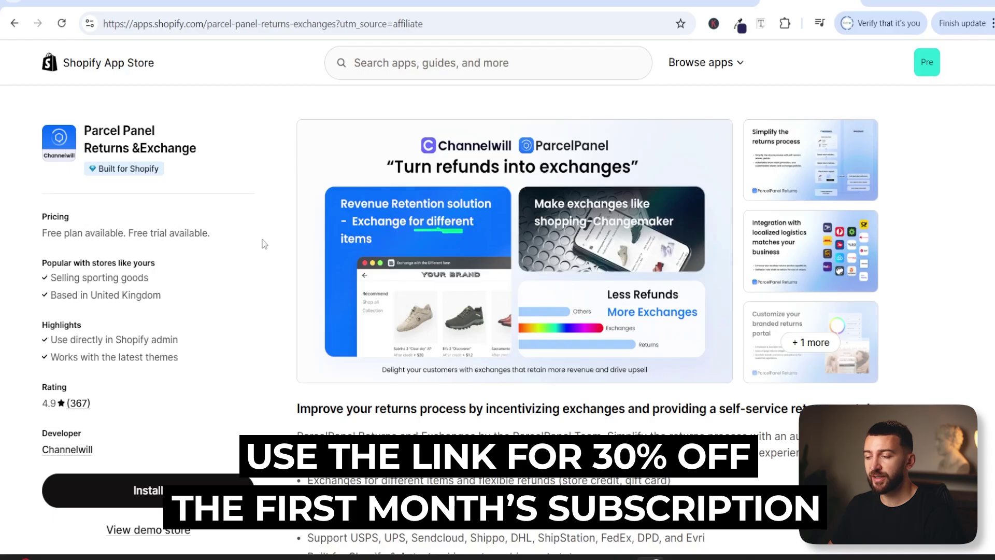
Review the ParcelPanel Returns listing and pricing, then install the app on the store.
scroll(264, 243, down, 6)
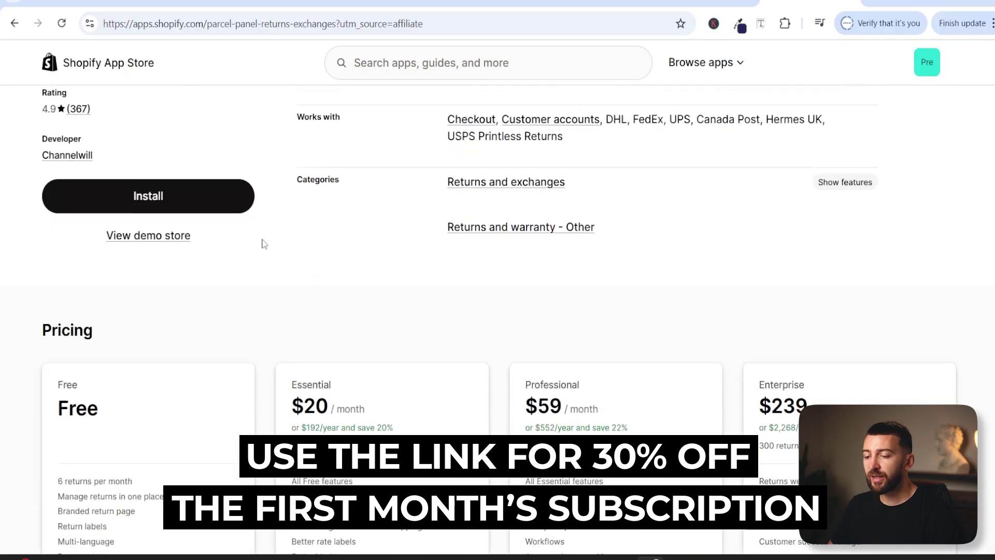
scroll(218, 278, down, 2)
scroll(130, 327, down, 2)
scroll(138, 328, up, 1)
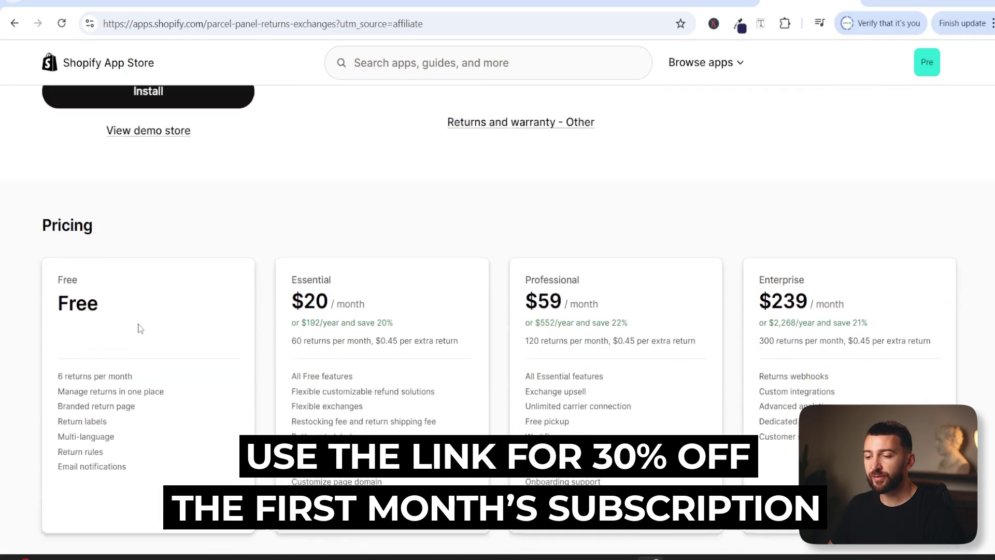
scroll(162, 327, up, 10)
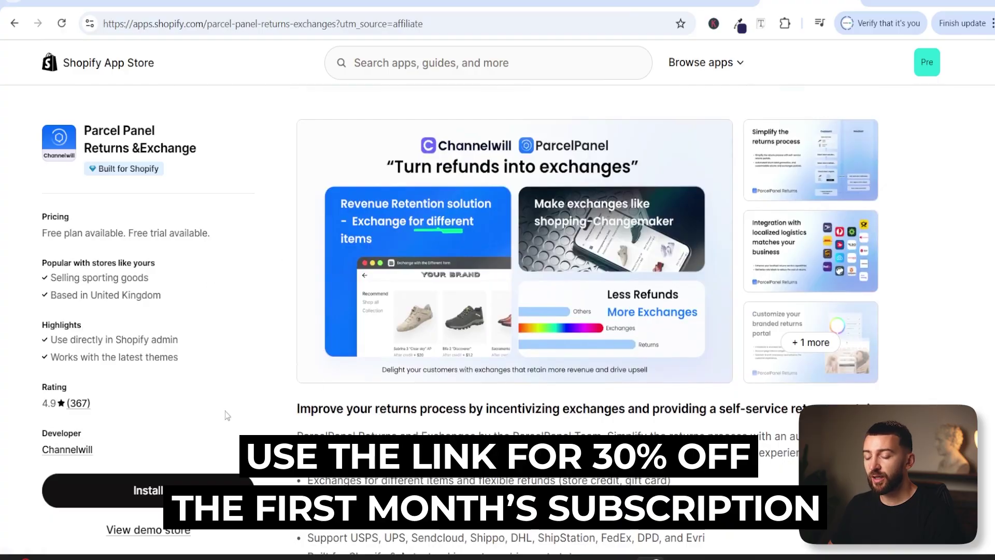
click(149, 492)
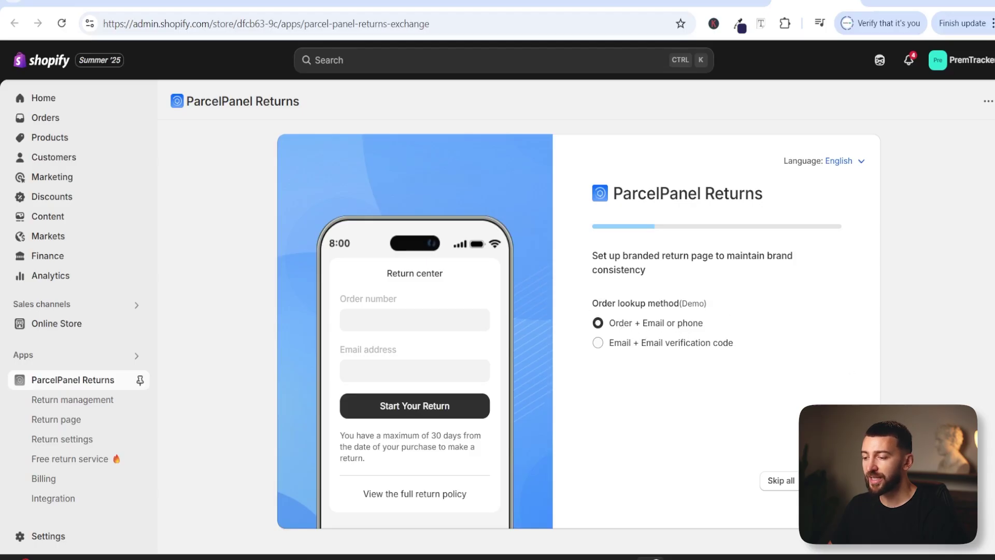
Keep all return solutions and offer only Ship on your own, disabling return labels and QR codes.
click(834, 480)
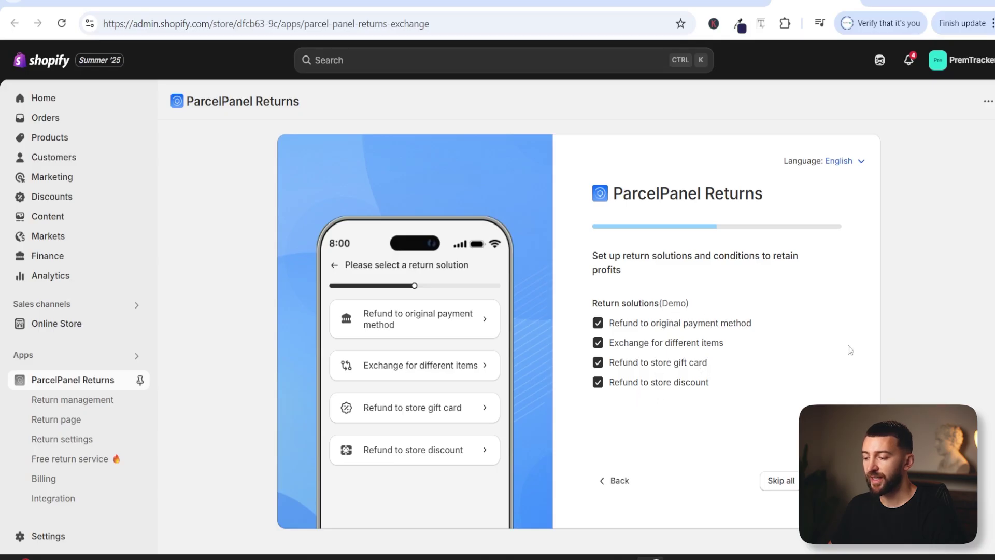
click(835, 481)
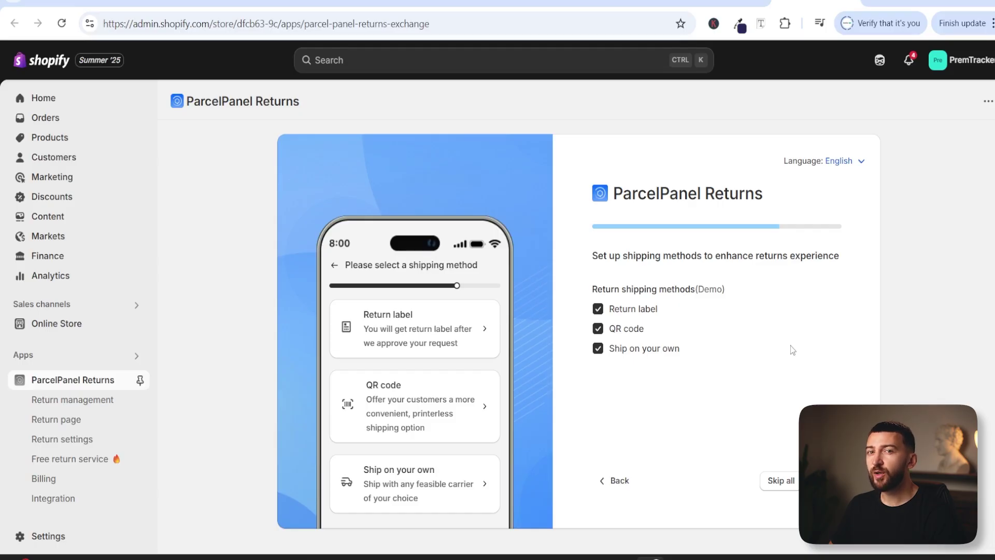
click(620, 310)
click(620, 332)
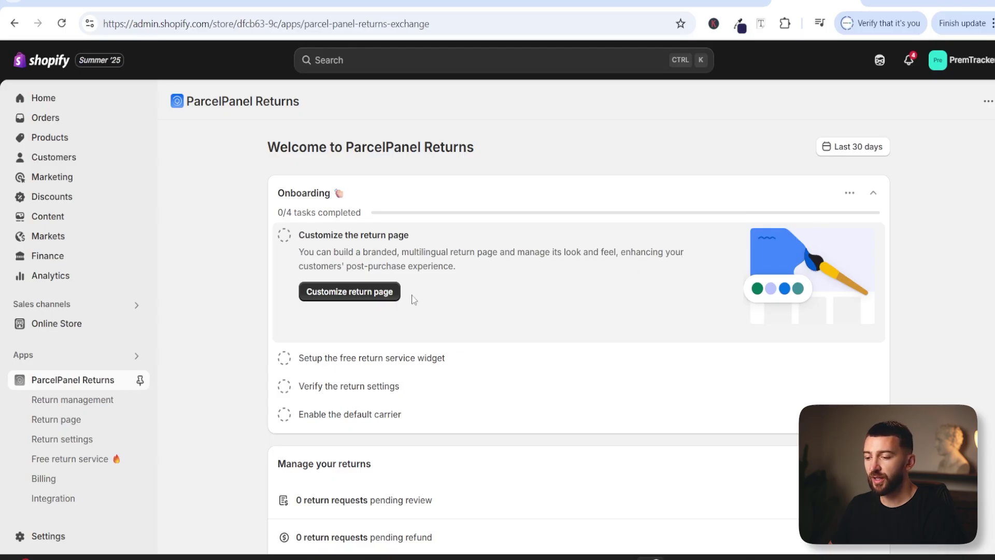
Point the return policy link to the custom URL premtracker.com/policies/refund-policy.
click(371, 294)
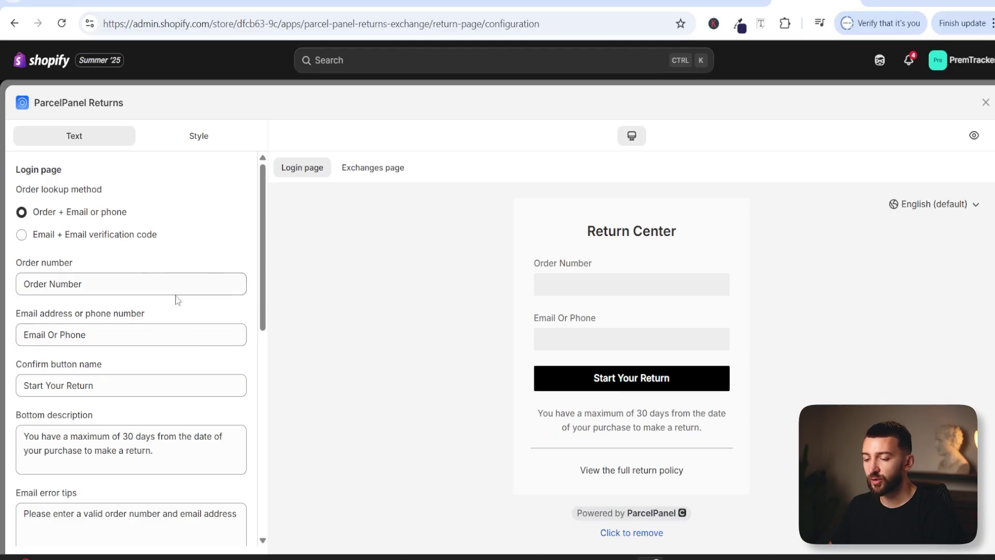
scroll(167, 239, down, 4)
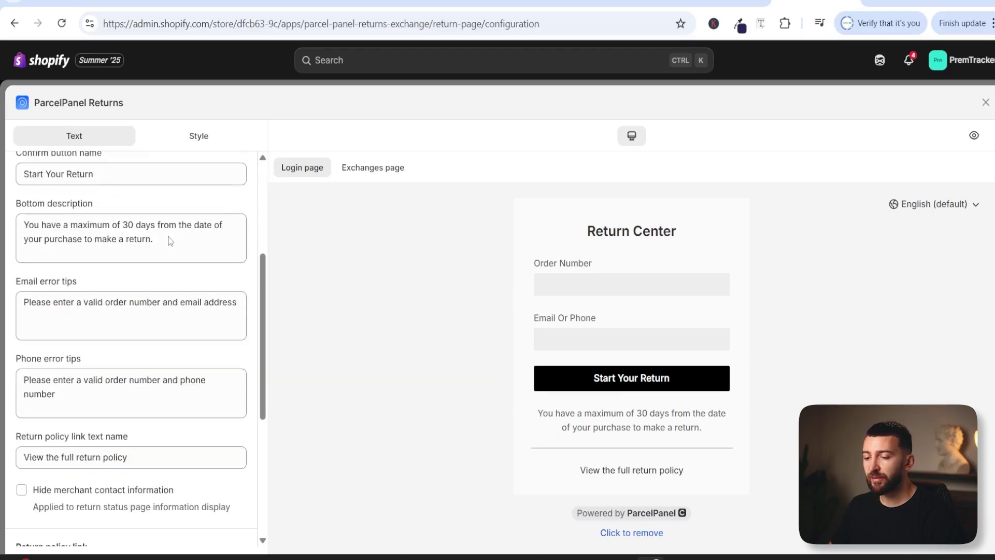
scroll(170, 241, down, 3)
scroll(168, 240, down, 3)
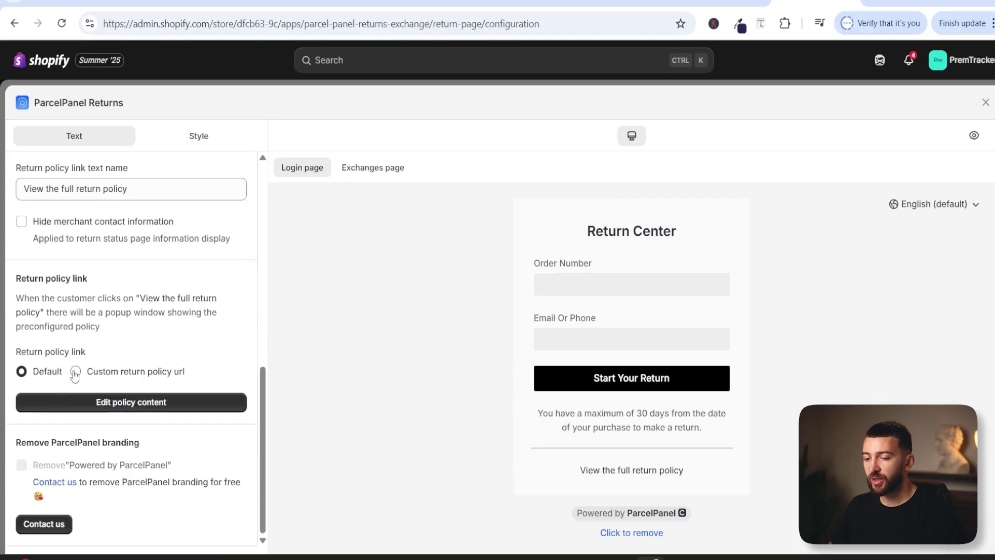
click(76, 373)
click(101, 399)
text(https://premtracker.com/policies/refund-policy)
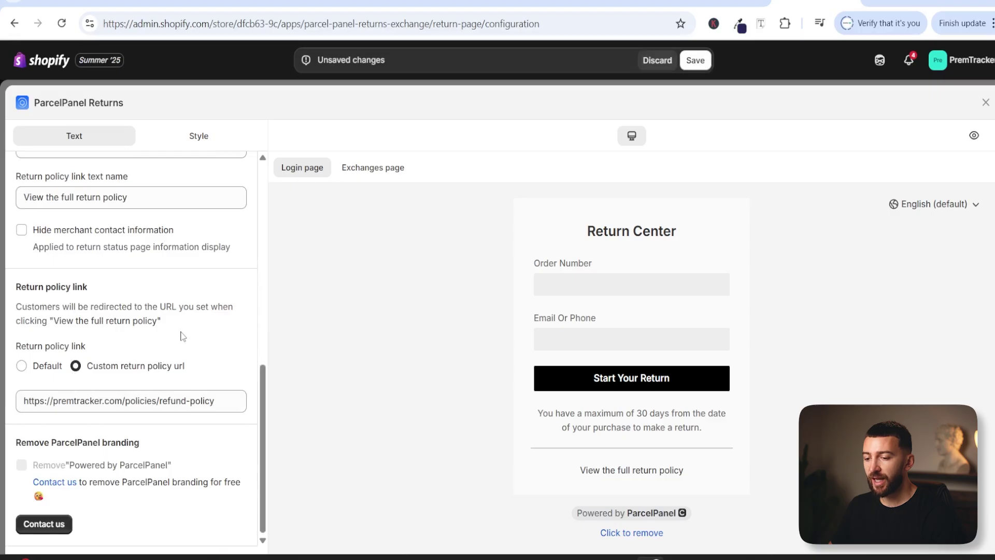
scroll(182, 336, up, 15)
Show the PremTracker brand logo on the login page at 65% logo width.
click(205, 144)
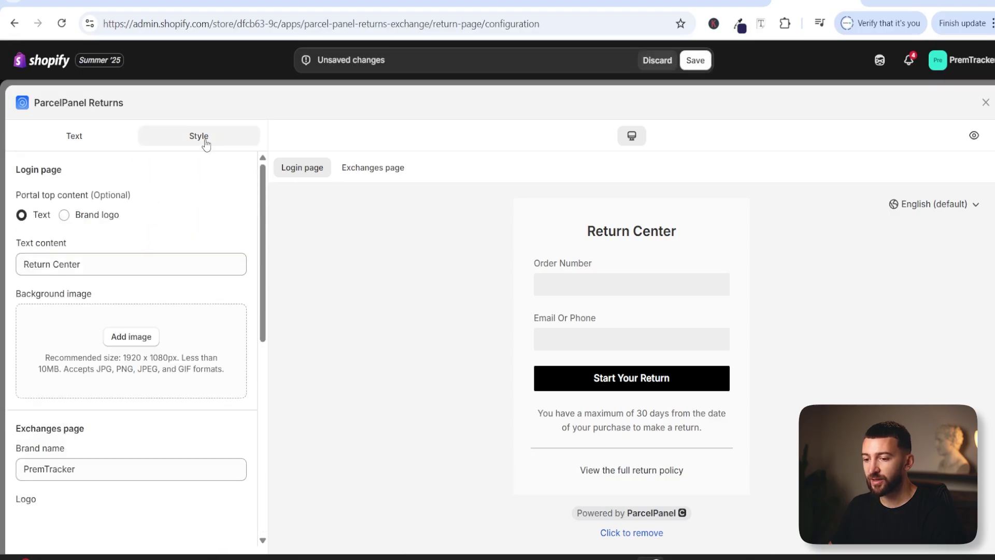
click(108, 218)
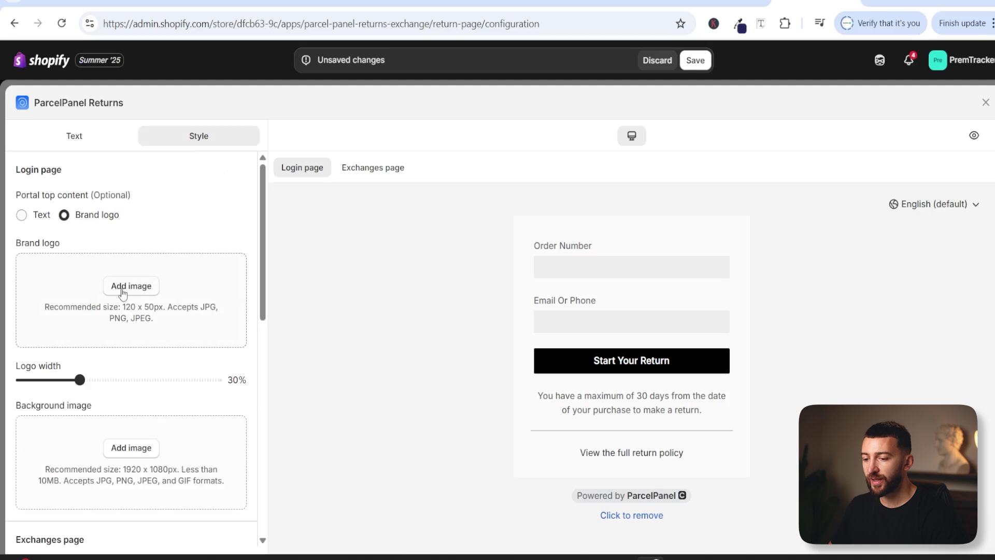
click(131, 286)
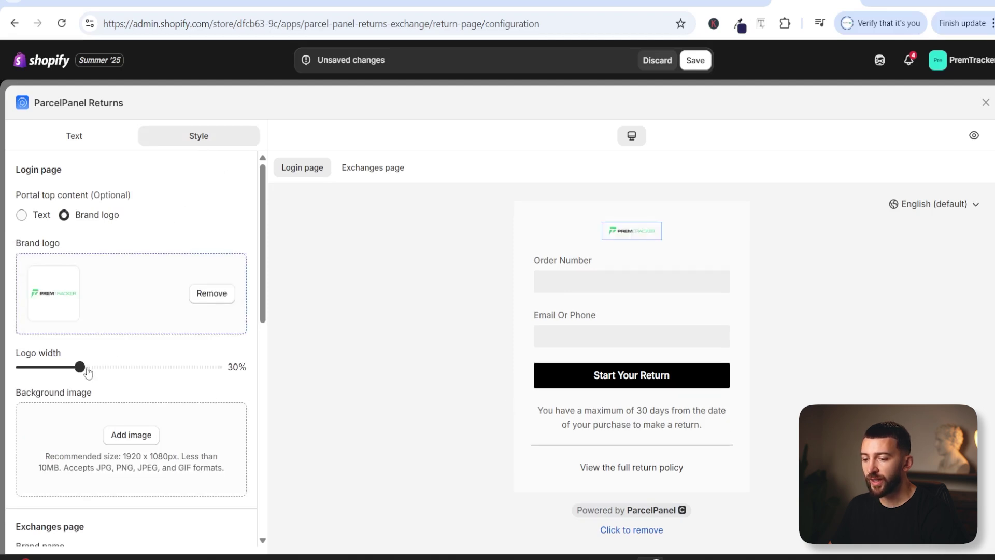
drag(79, 367, 148, 367)
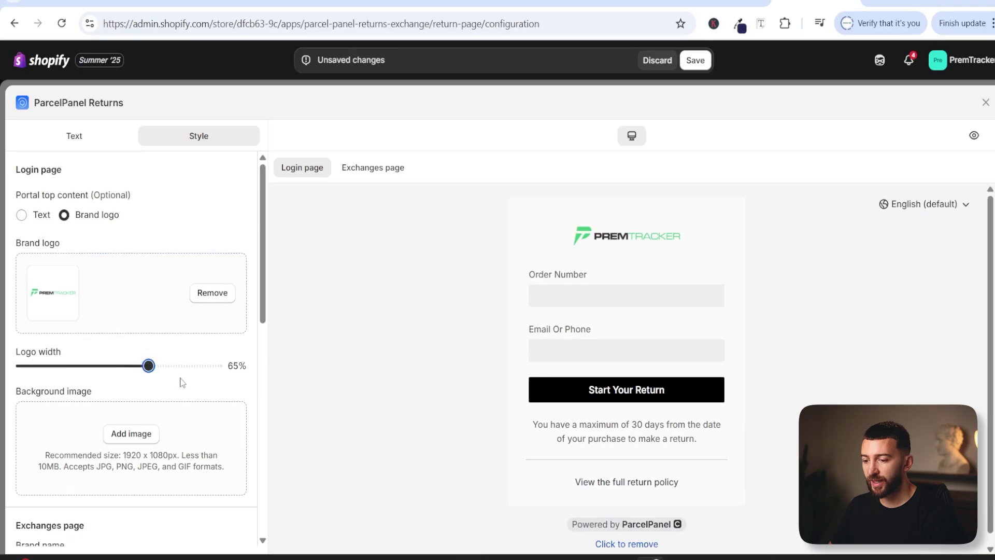
scroll(207, 368, down, 3)
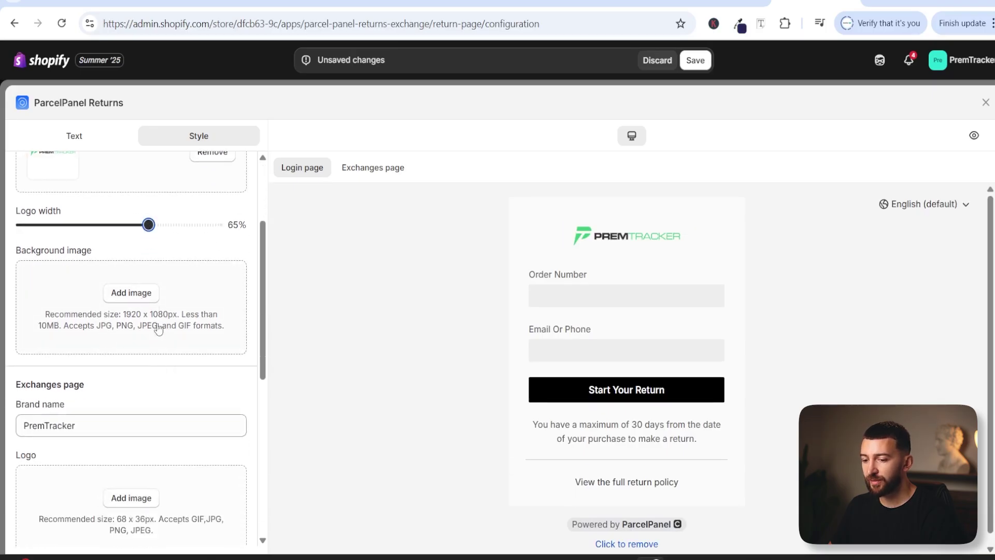
scroll(189, 322, down, 2)
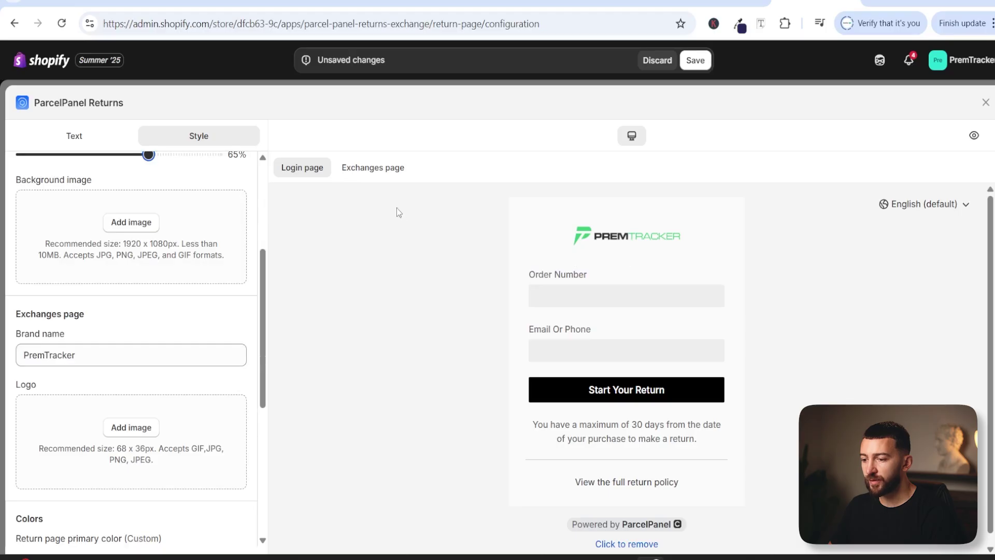
Add the PremTracker logo to the Exchanges page header and clear the brand name text.
click(380, 171)
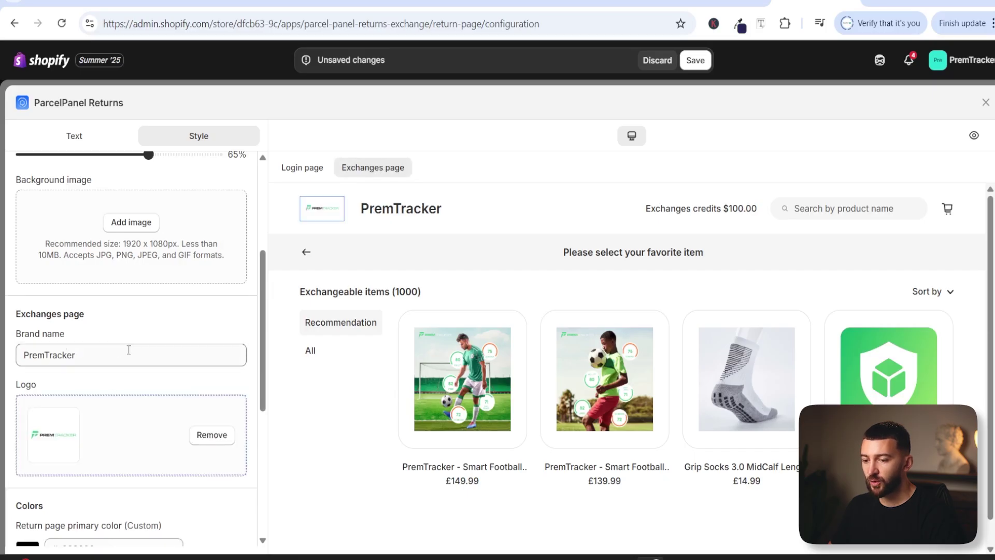
double_click(41, 357)
key(BackSpace)
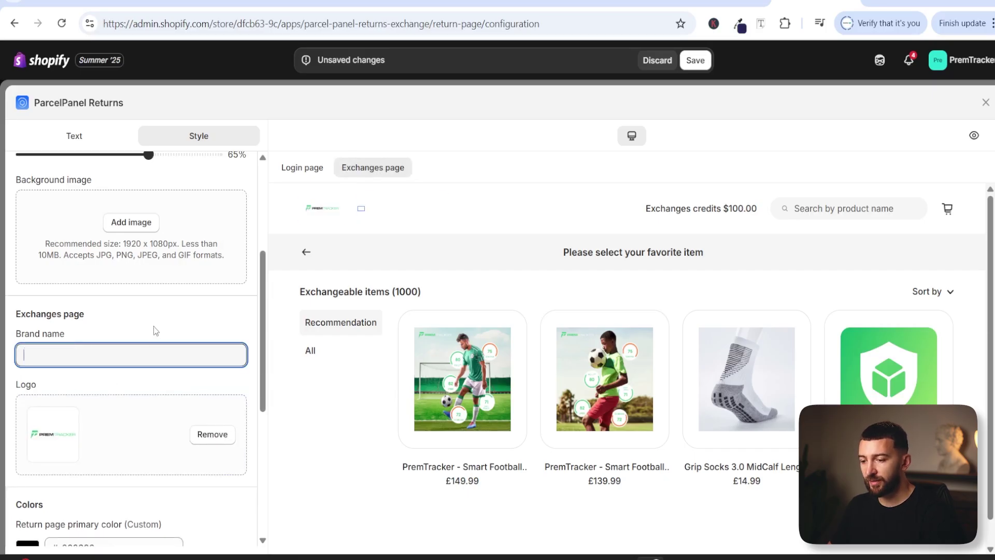
click(156, 327)
scroll(157, 307, down, 3)
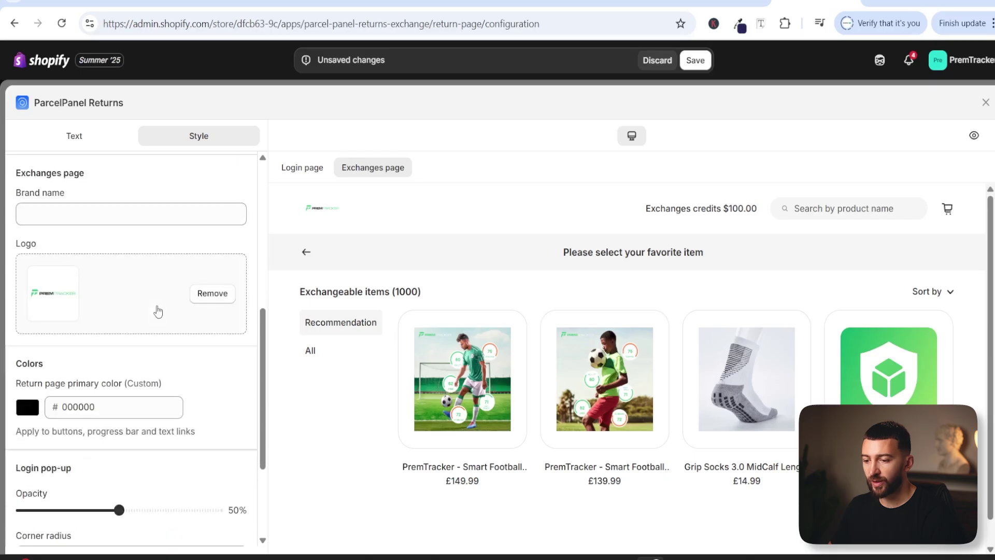
scroll(129, 311, down, 2)
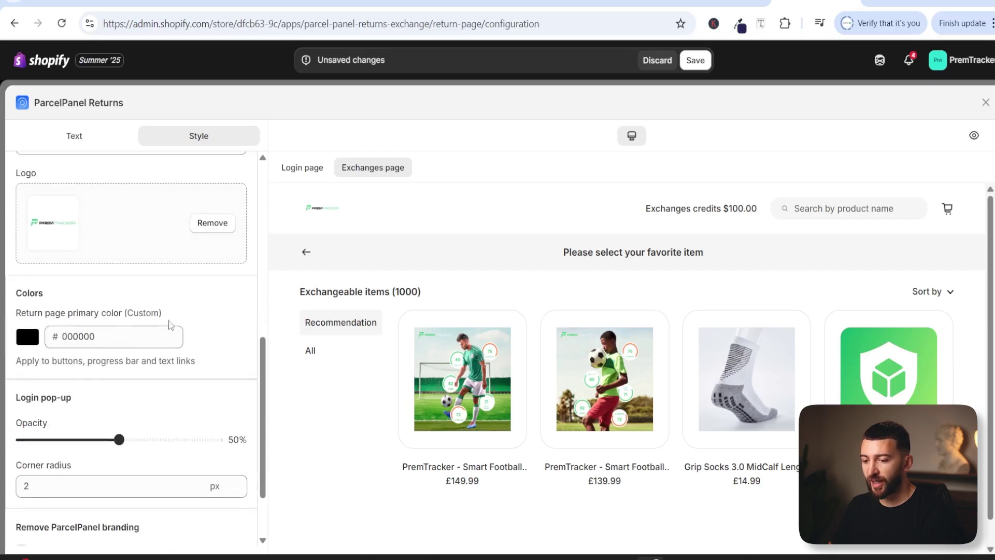
scroll(150, 331, down, 2)
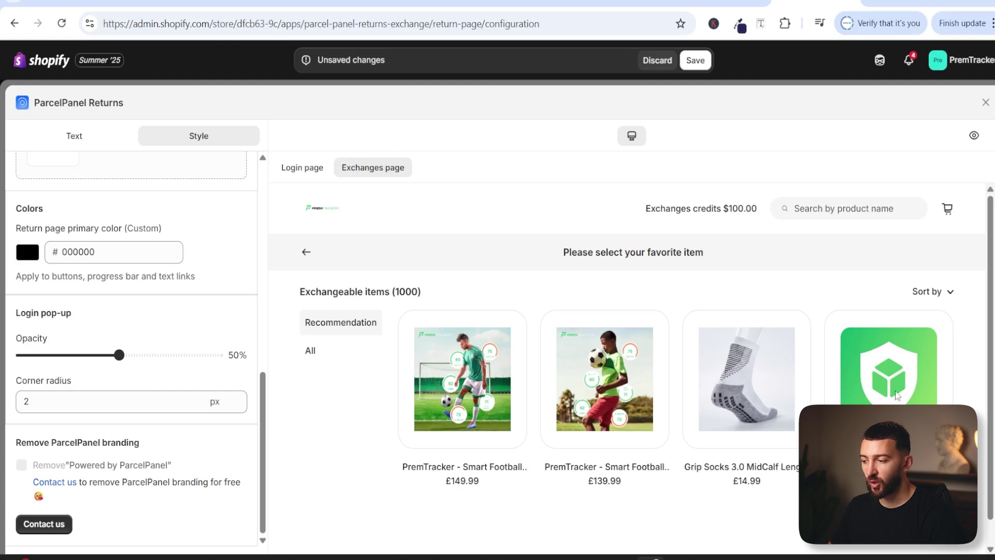
scroll(373, 428, down, 1)
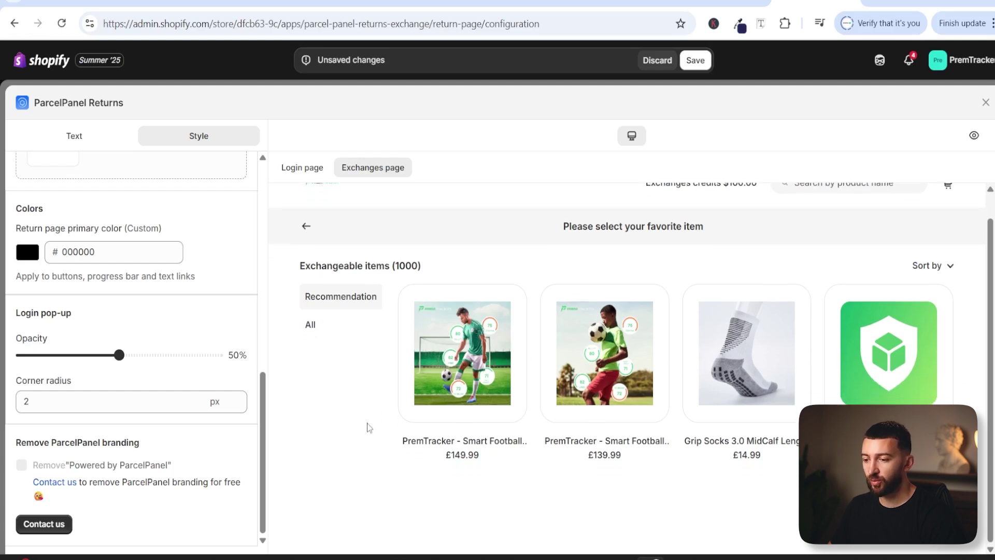
scroll(374, 427, up, 1)
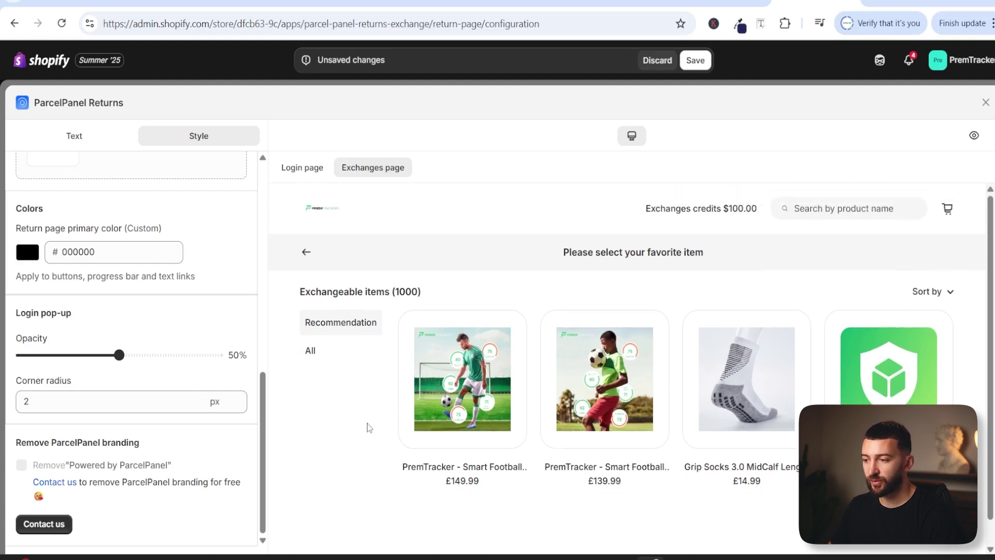
Save the return page customization and go back to the ParcelPanel Returns home page.
click(696, 61)
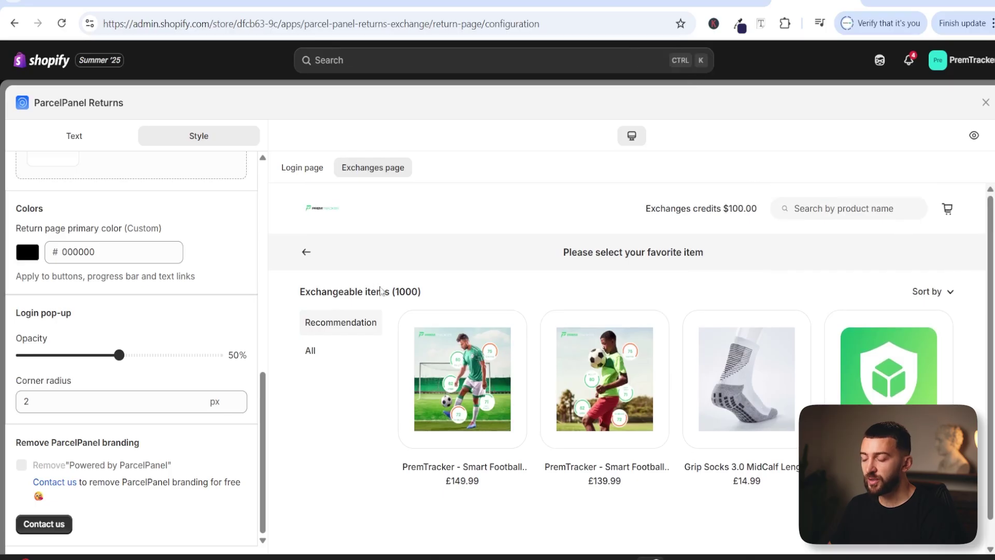
click(986, 108)
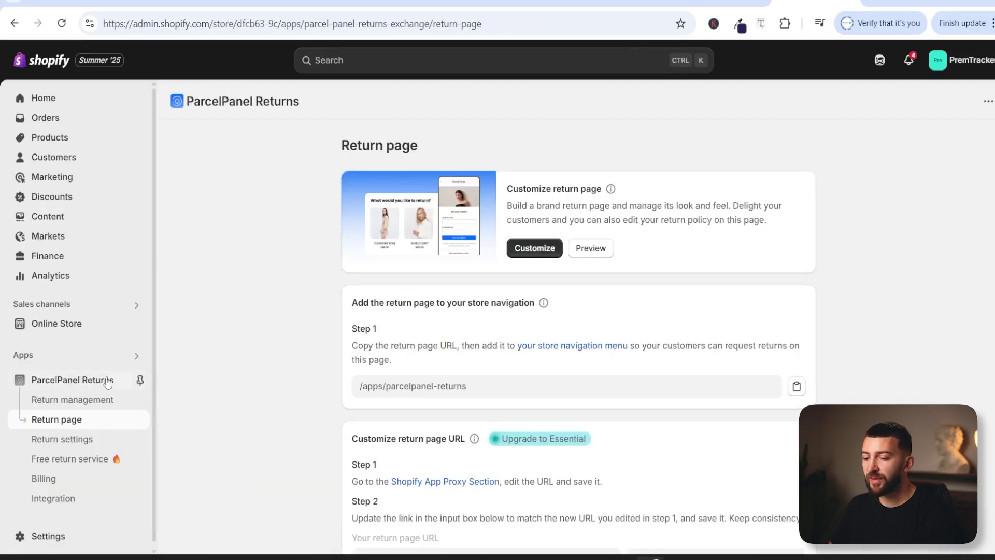
click(67, 380)
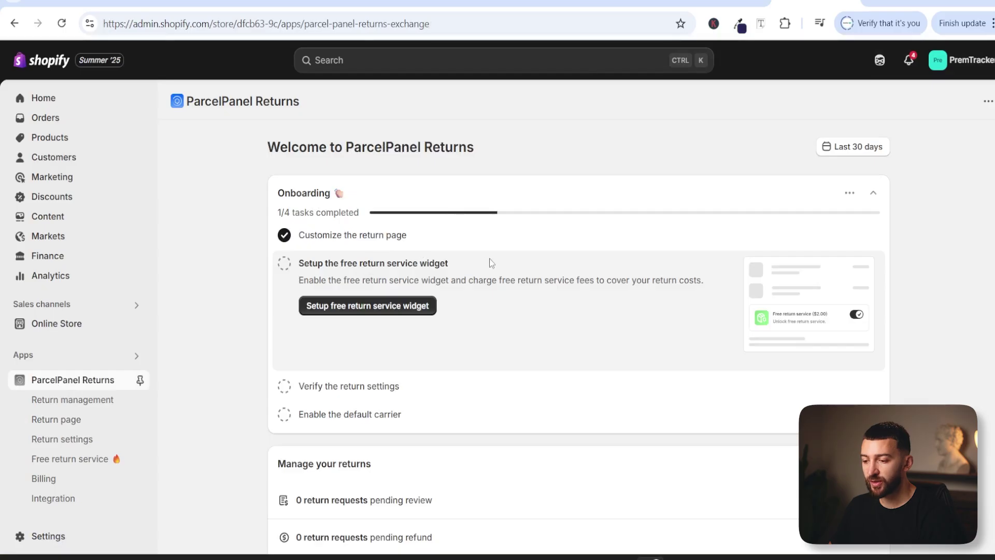
Open the Free return service setup with its cart and checkout widgets.
click(368, 313)
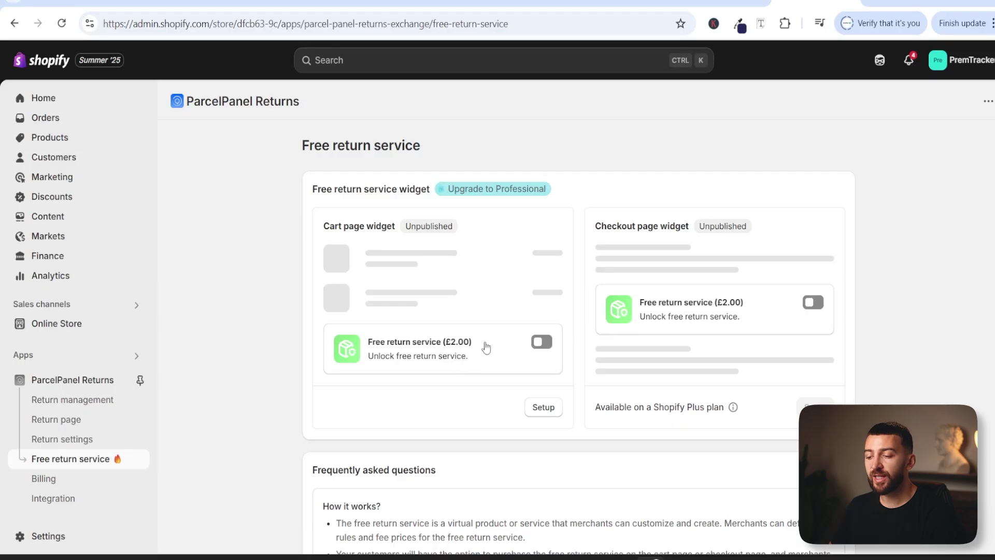
scroll(482, 345, down, 2)
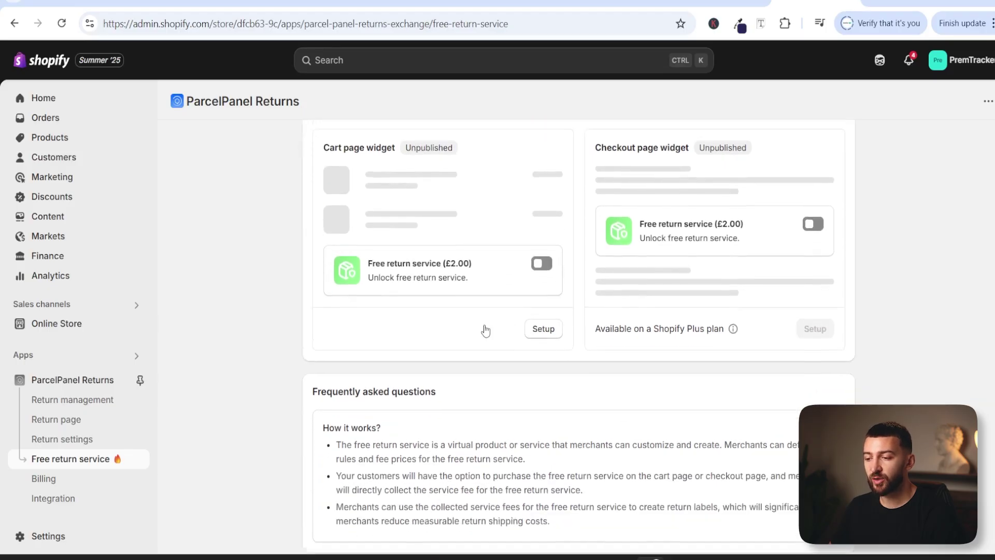
scroll(482, 332, up, 2)
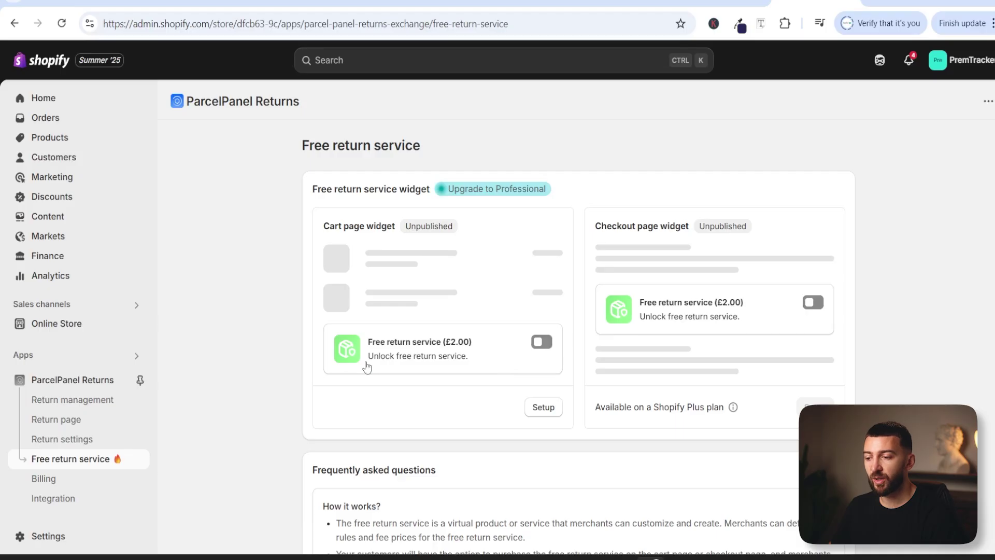
click(538, 409)
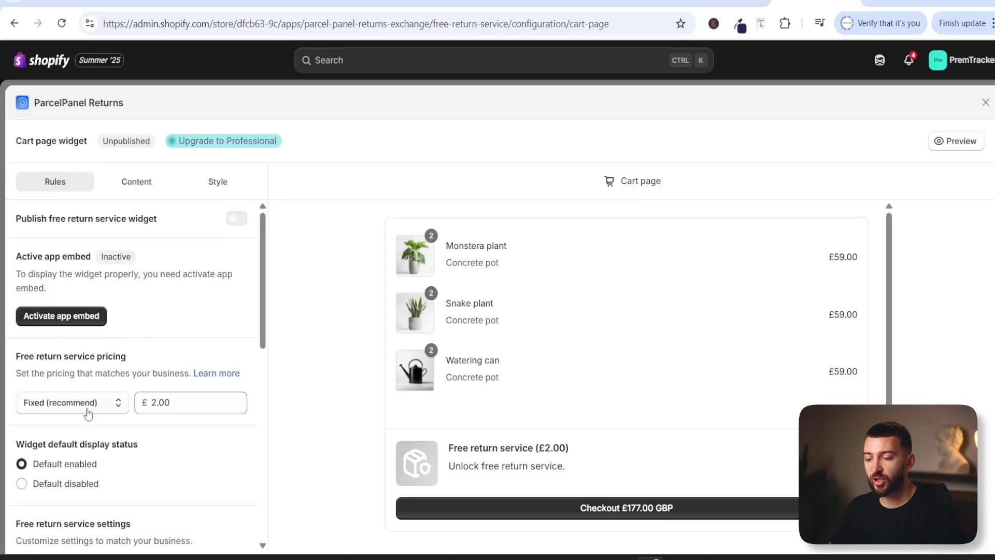
Review the cart page widget's text content settings.
scroll(170, 396, down, 3)
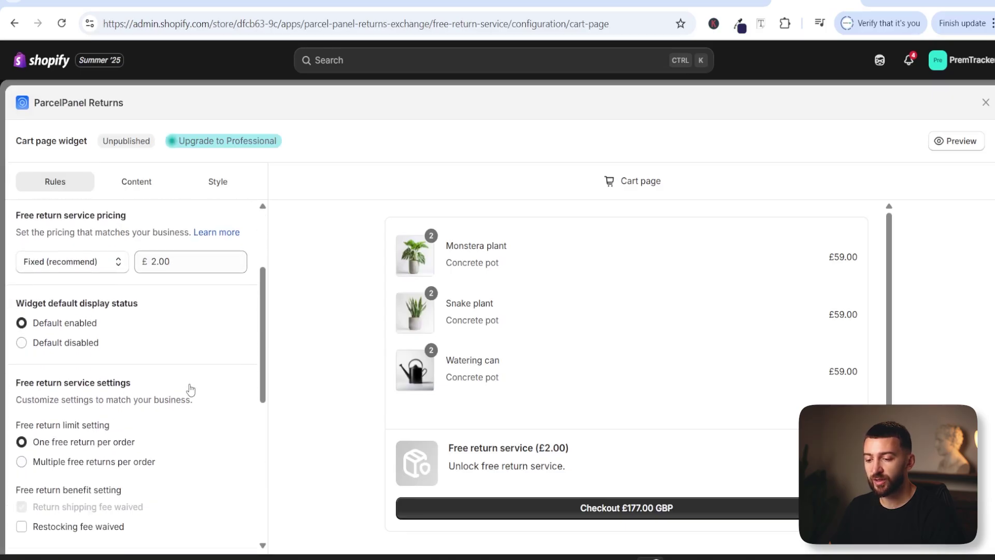
scroll(190, 390, up, 2)
scroll(191, 389, up, 1)
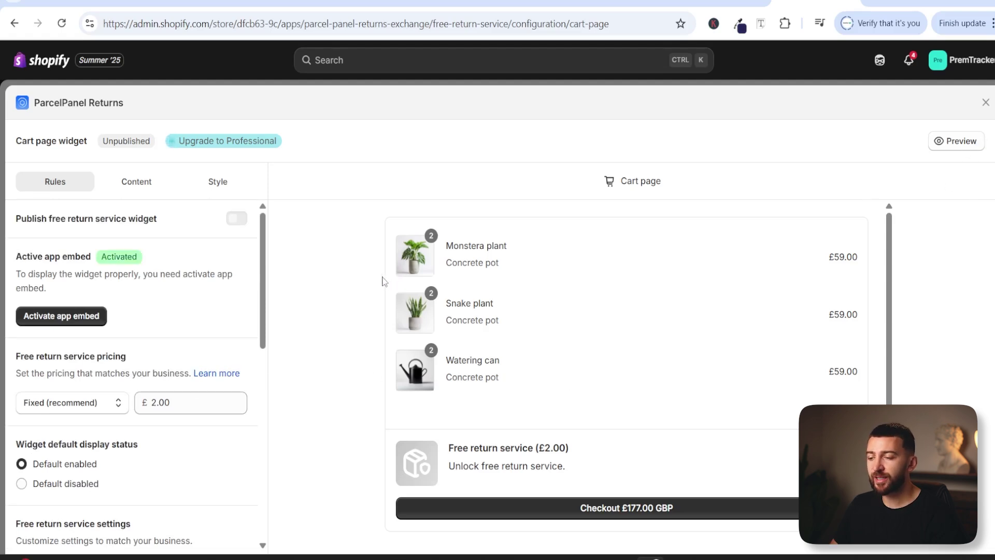
click(142, 192)
scroll(150, 469, down, 3)
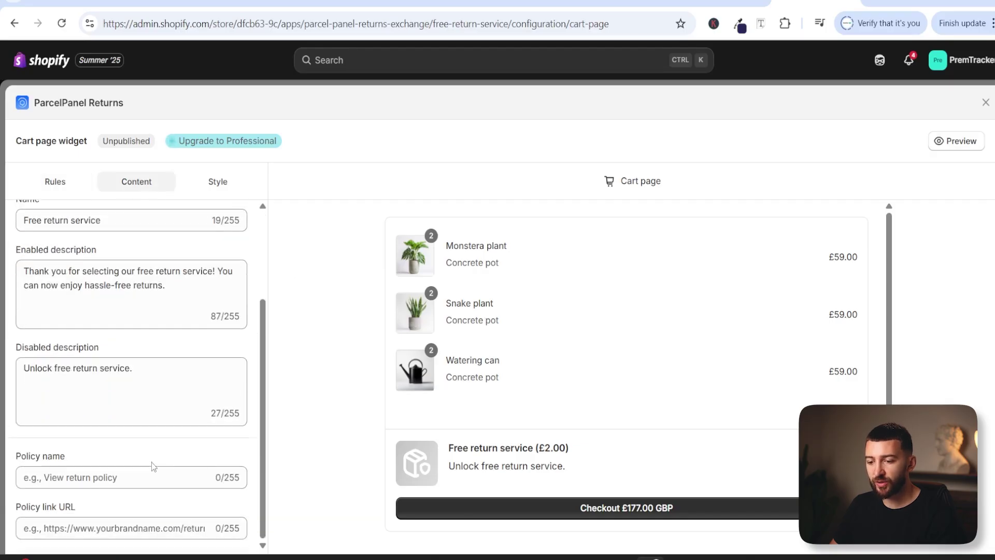
scroll(147, 455, up, 3)
Set the cart widget icon to the circular return-arrow and close the editor.
click(222, 186)
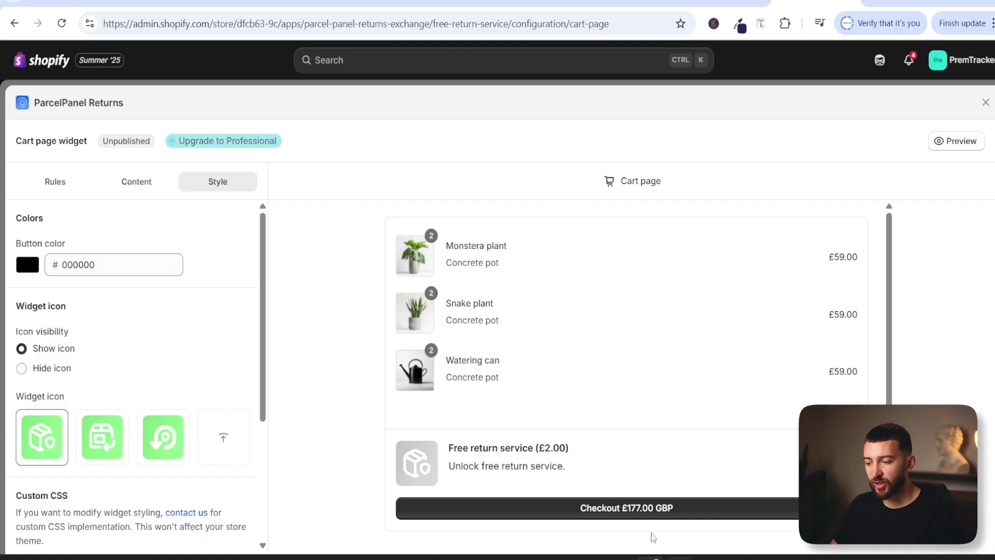
click(21, 368)
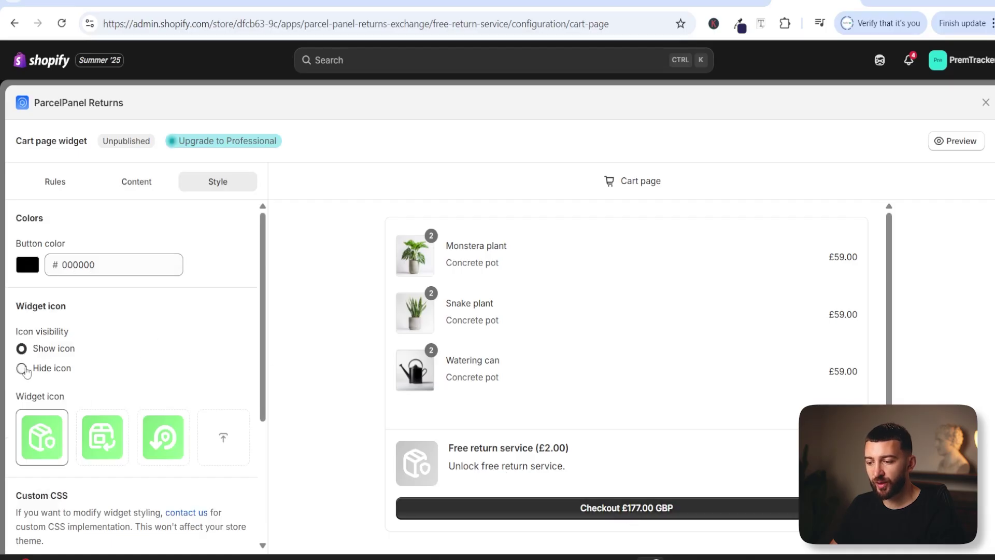
click(23, 349)
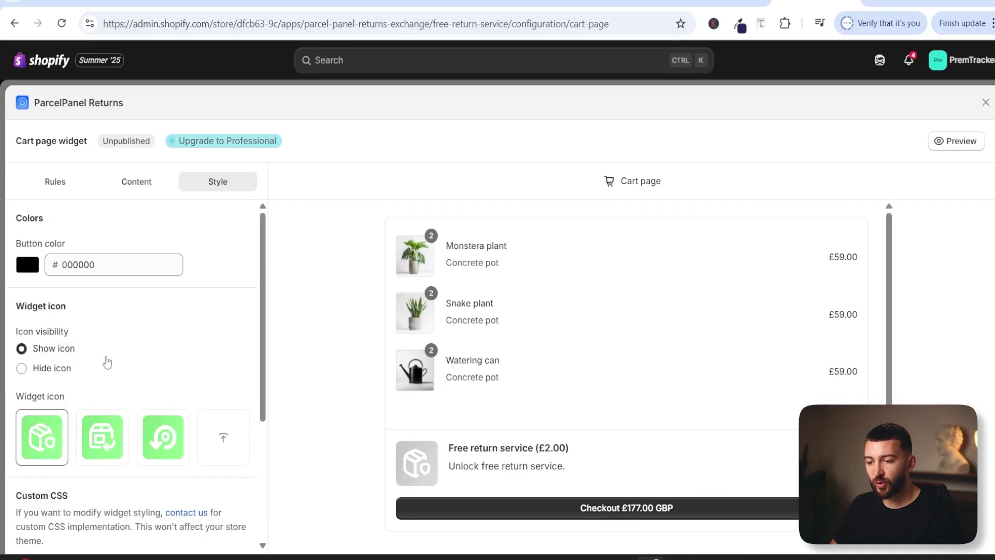
click(103, 437)
click(163, 444)
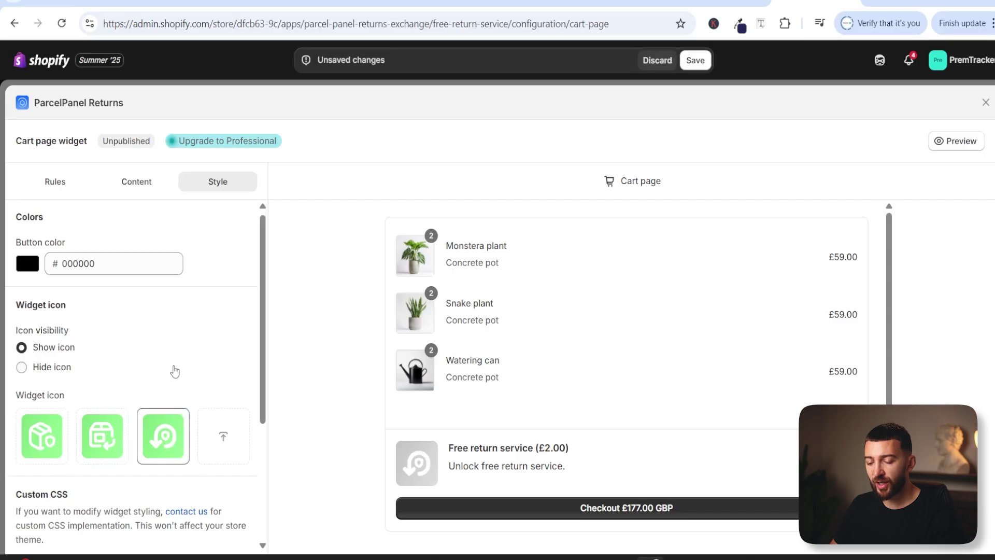
scroll(233, 386, down, 2)
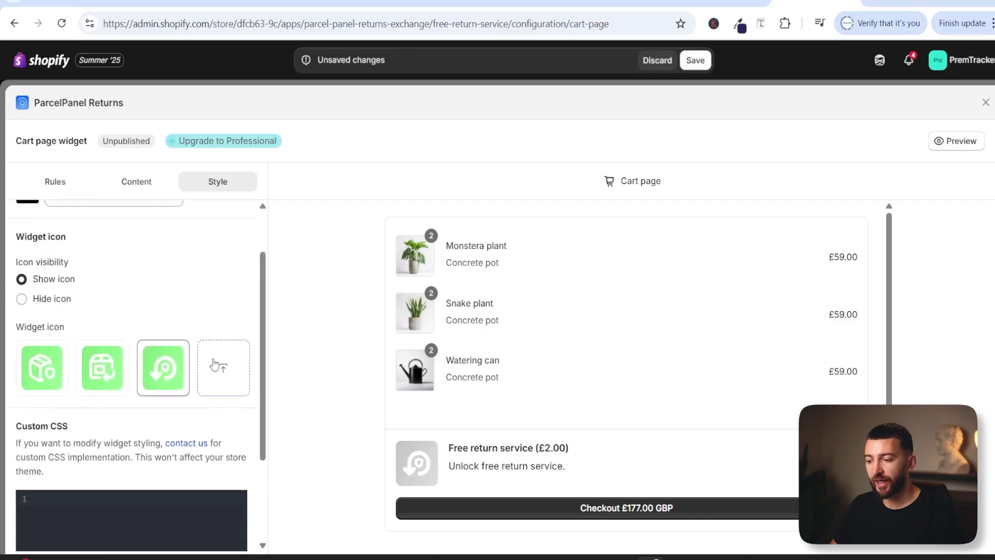
scroll(207, 358, up, 2)
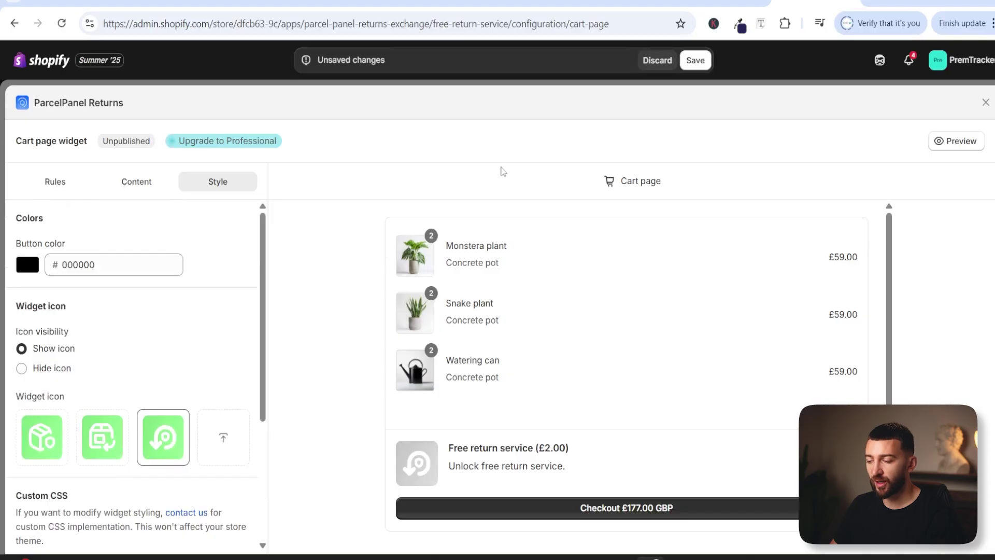
click(986, 102)
Discard the unsaved widget changes and open the return settings from the home page.
click(674, 338)
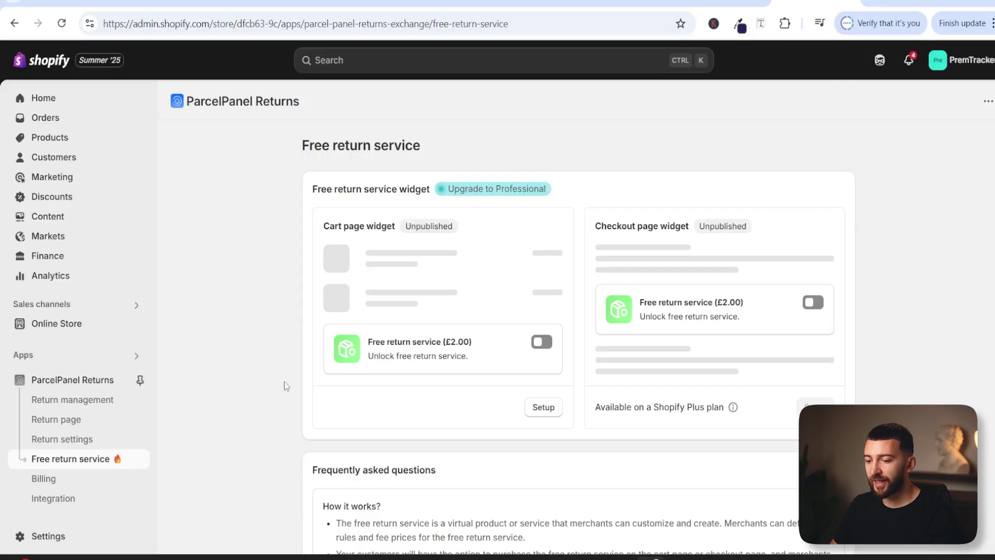
click(77, 384)
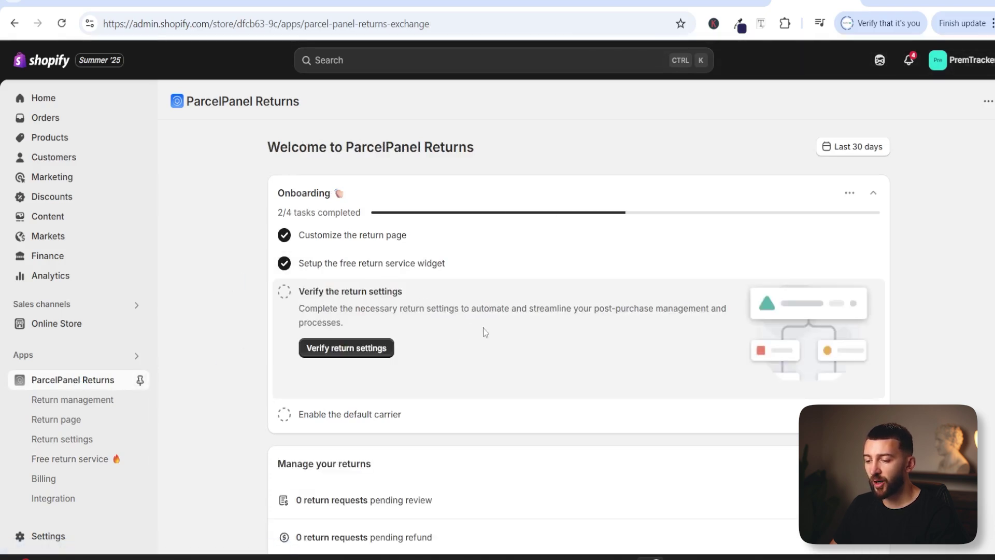
click(332, 349)
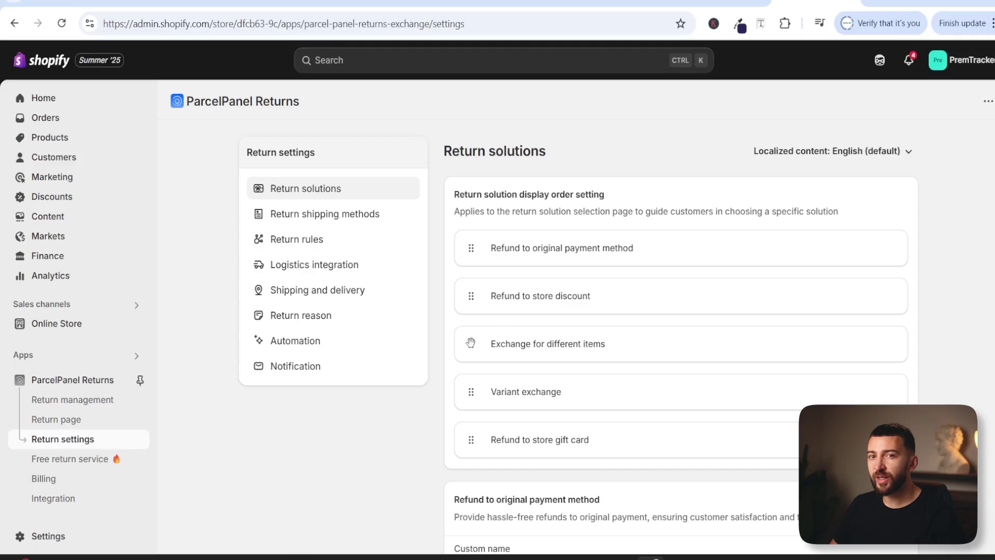
Move Exchange for different items to the top, then Refund to store discount above original-payment refund.
drag(471, 352, 470, 241)
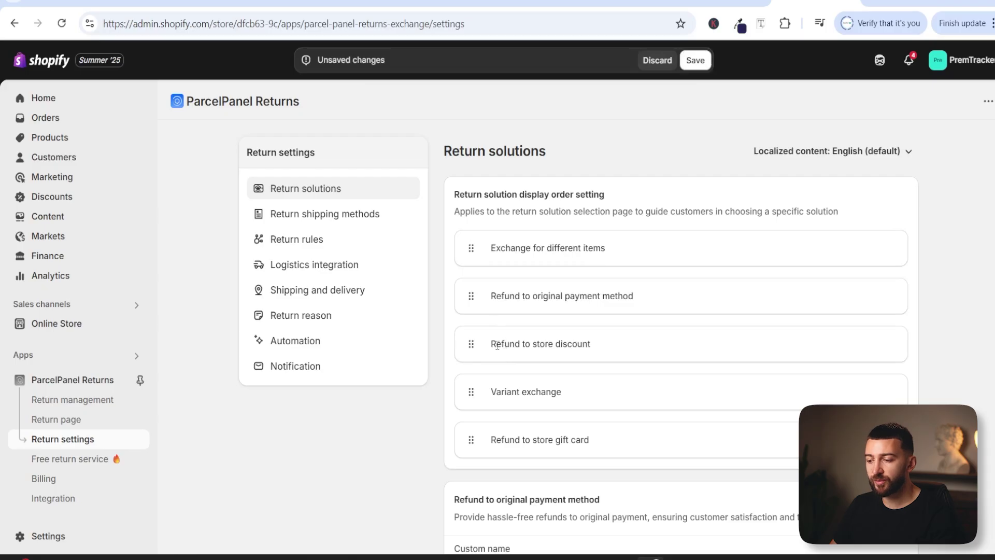
drag(470, 345, 472, 290)
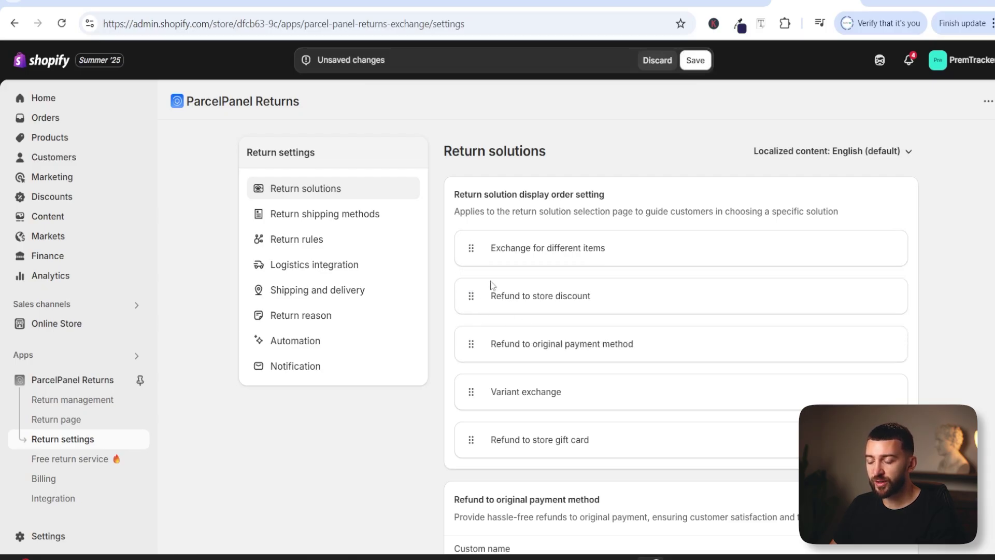
scroll(580, 305, down, 4)
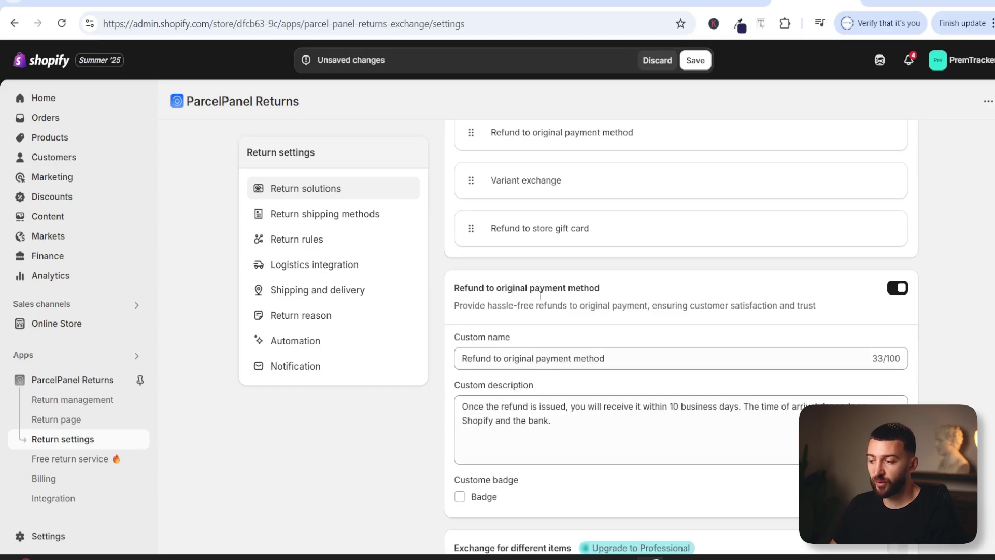
click(897, 287)
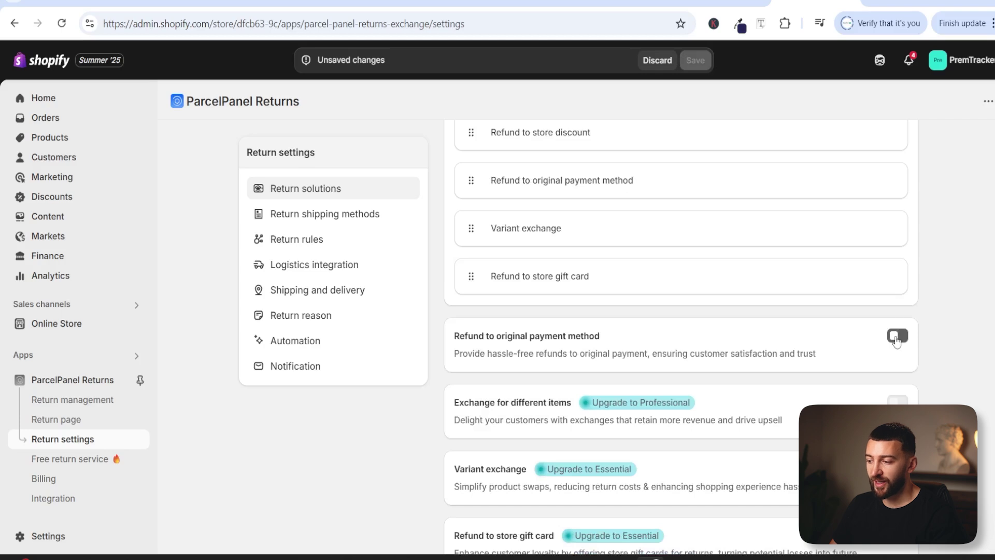
click(898, 288)
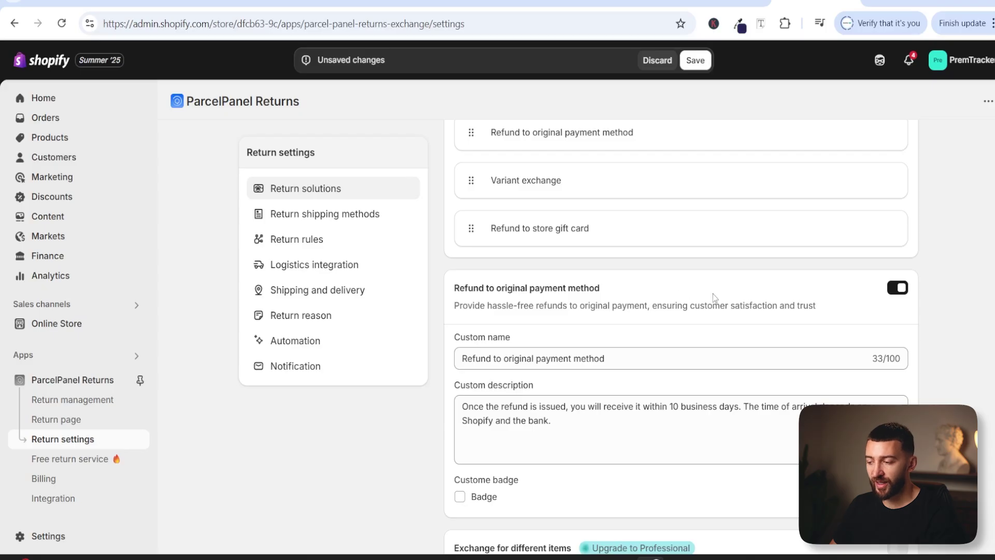
scroll(713, 296, down, 1)
scroll(713, 277, up, 2)
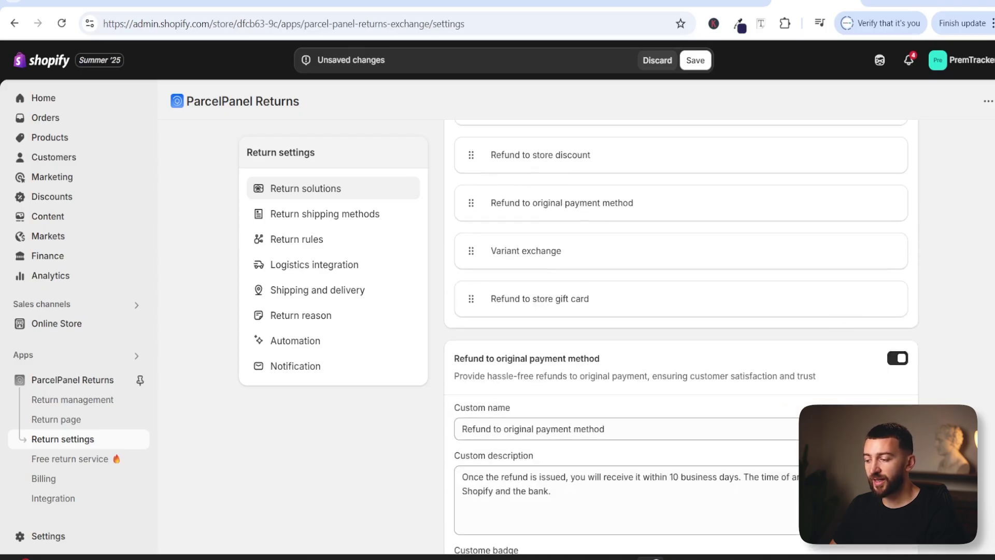
scroll(753, 312, up, 2)
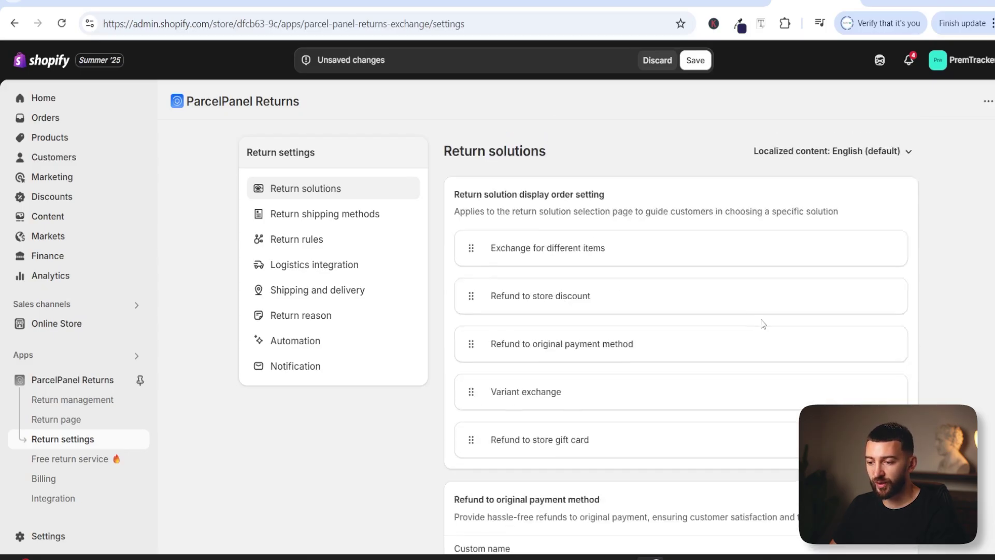
Open Return shipping methods and enable QR code scan-based return labels.
click(330, 216)
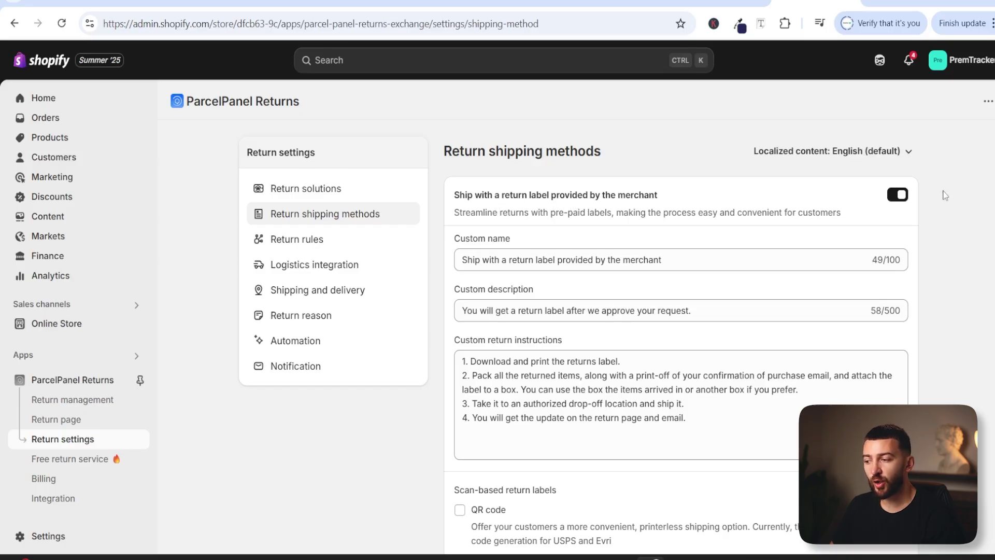
click(893, 196)
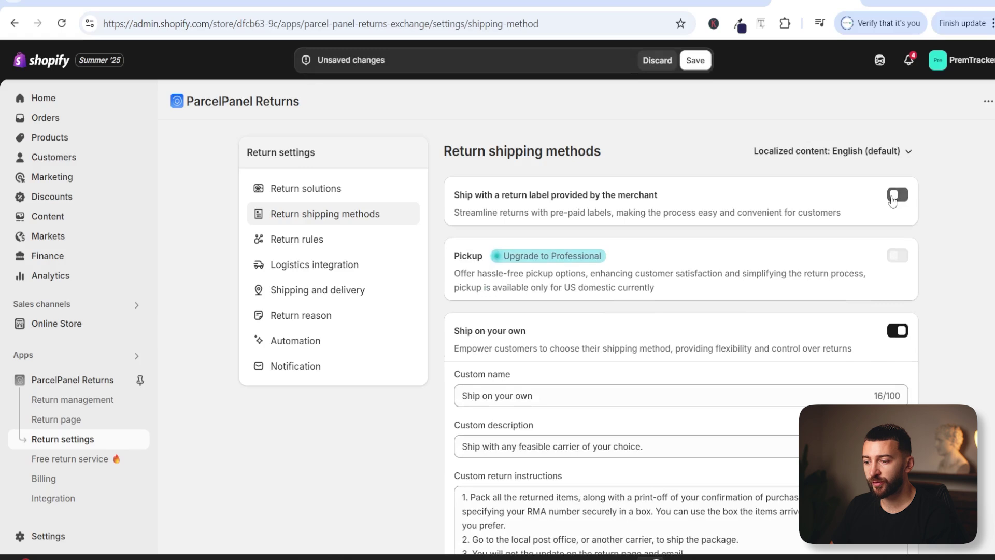
click(894, 196)
scroll(477, 440, down, 1)
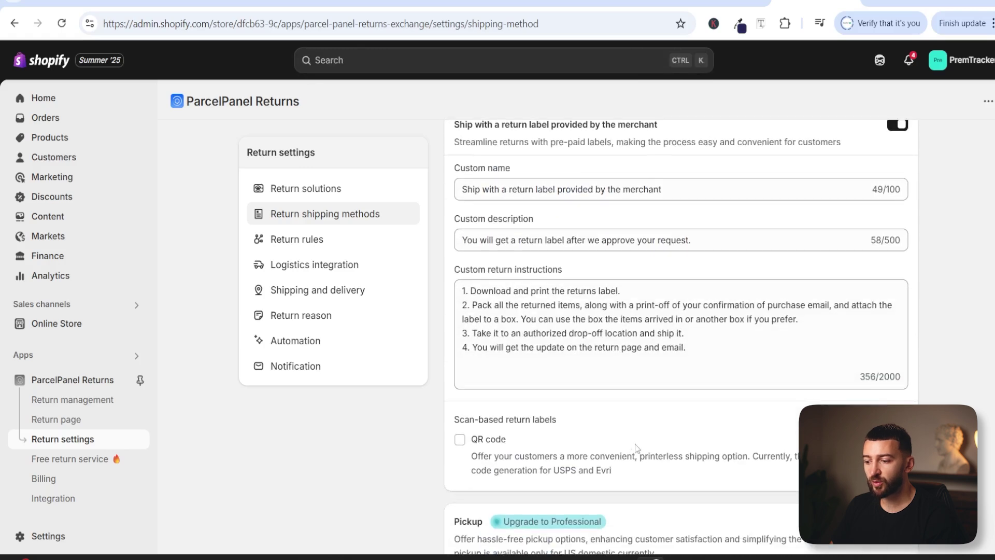
click(466, 442)
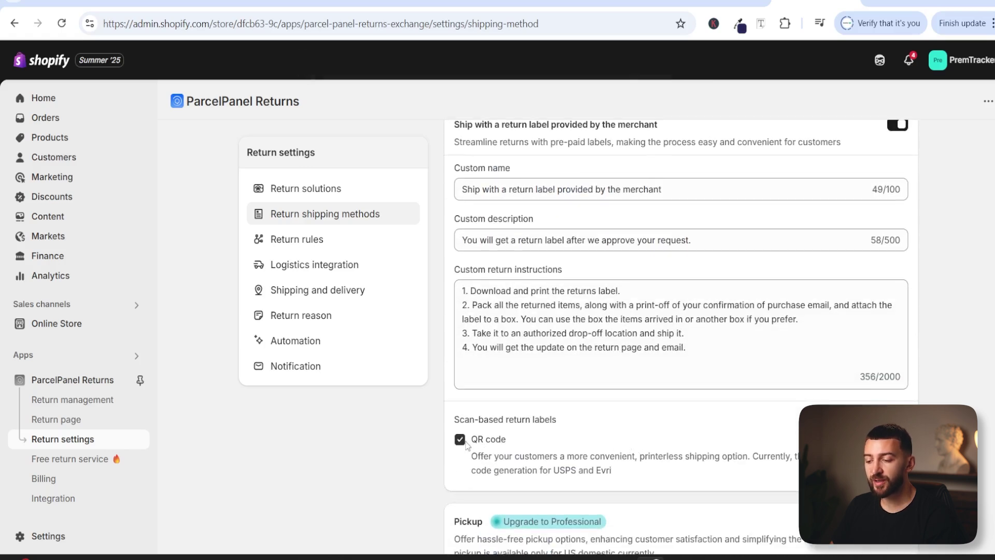
double_click(561, 469)
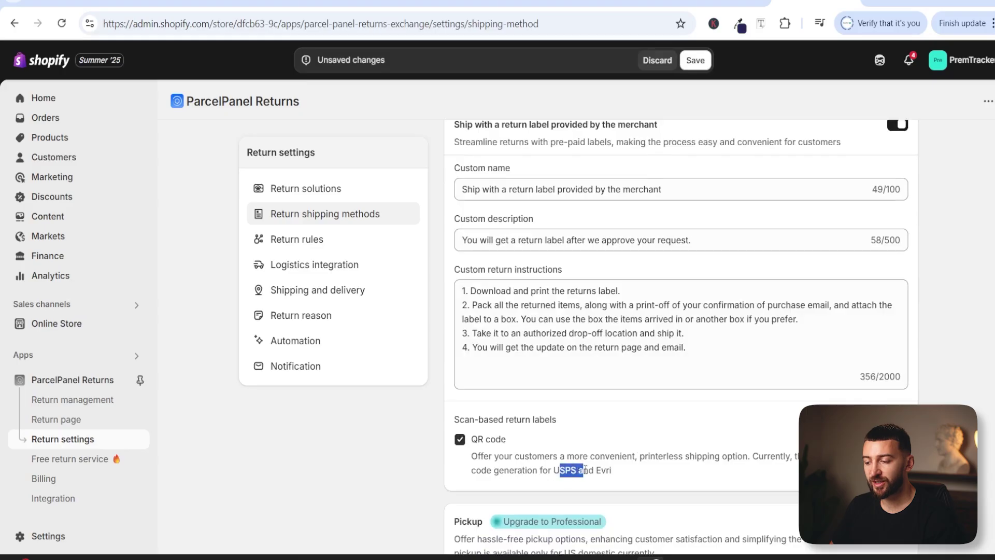
click(561, 469)
Switch off the return label provided by the merchant, keeping Ship on your own enabled.
scroll(671, 471, up, 1)
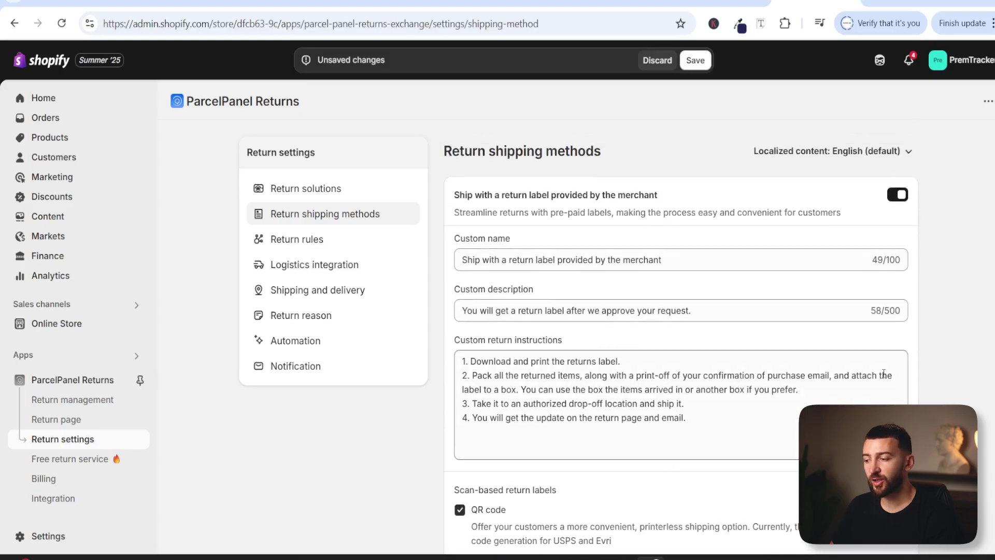
scroll(959, 295, down, 2)
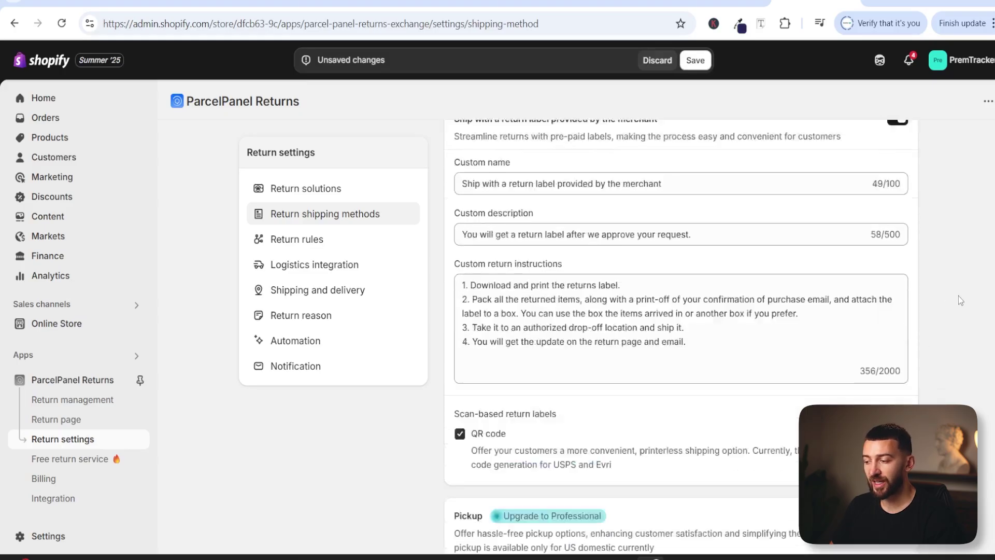
scroll(959, 296, up, 2)
click(897, 194)
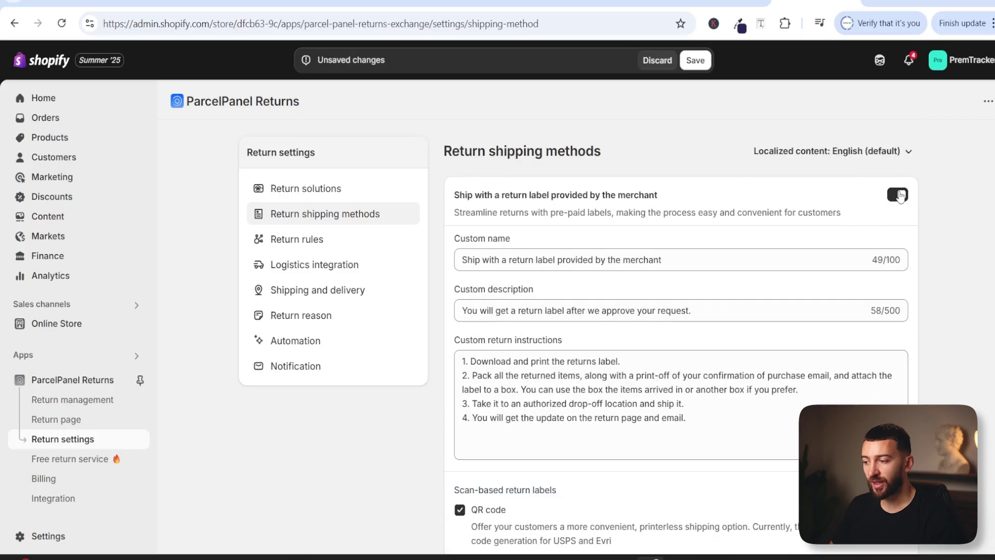
scroll(948, 226, down, 3)
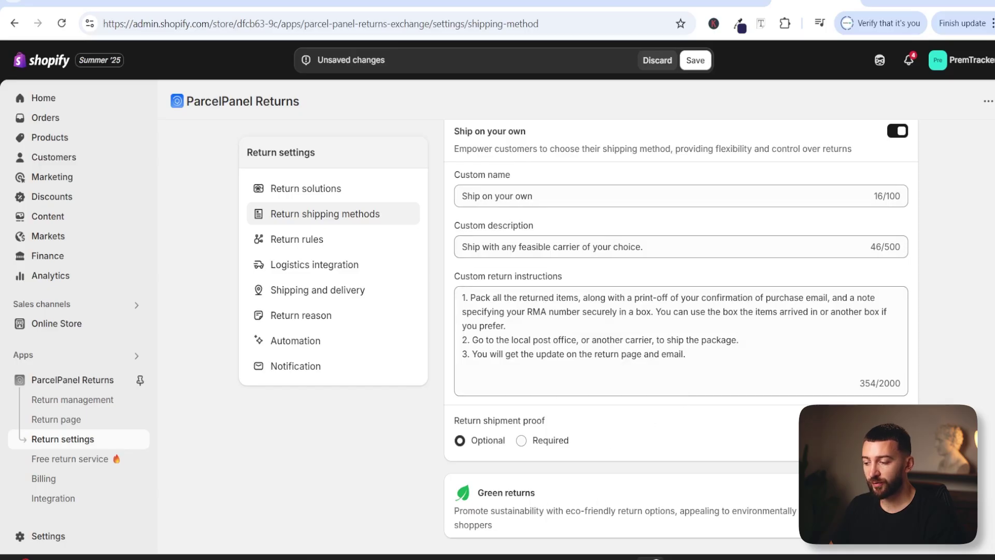
scroll(716, 463, down, 1)
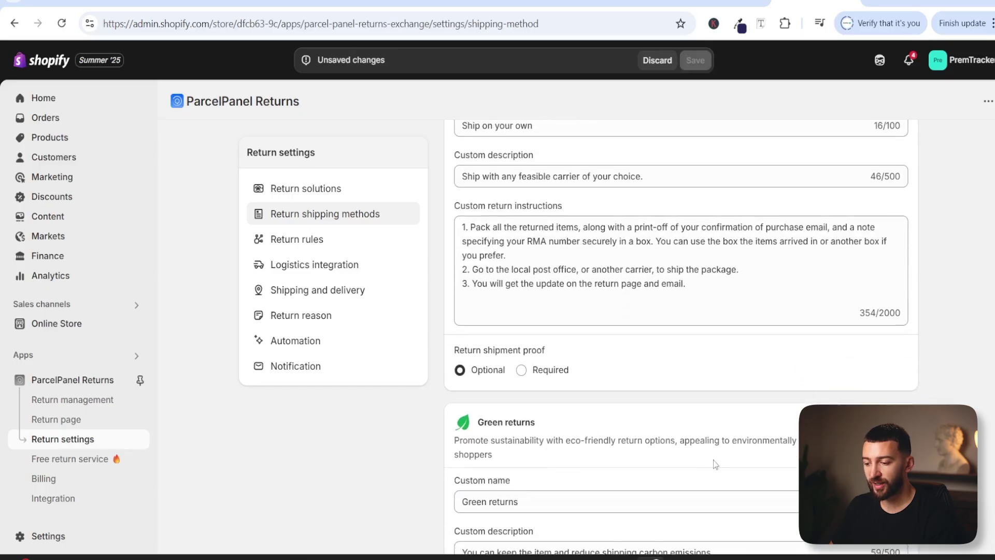
scroll(681, 337, up, 2)
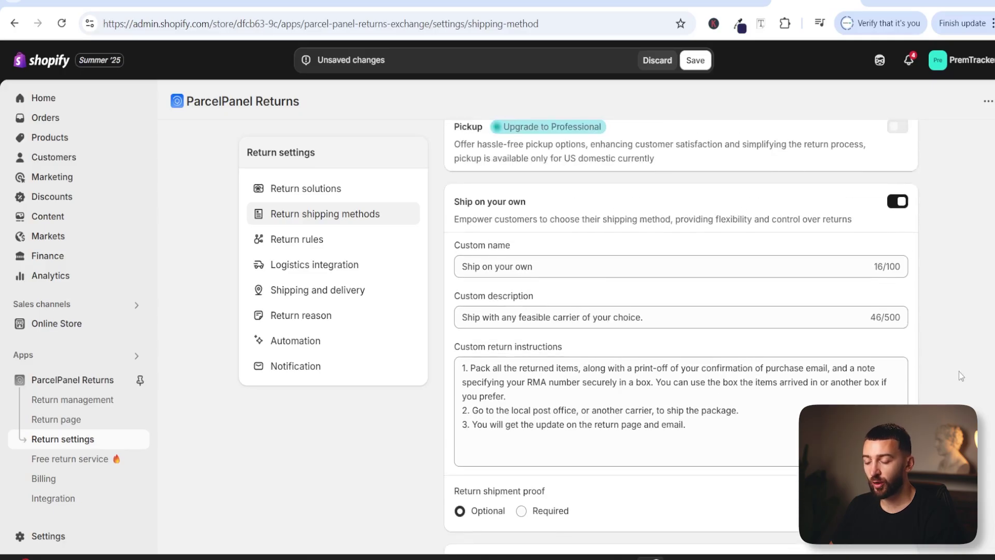
scroll(960, 371, down, 1)
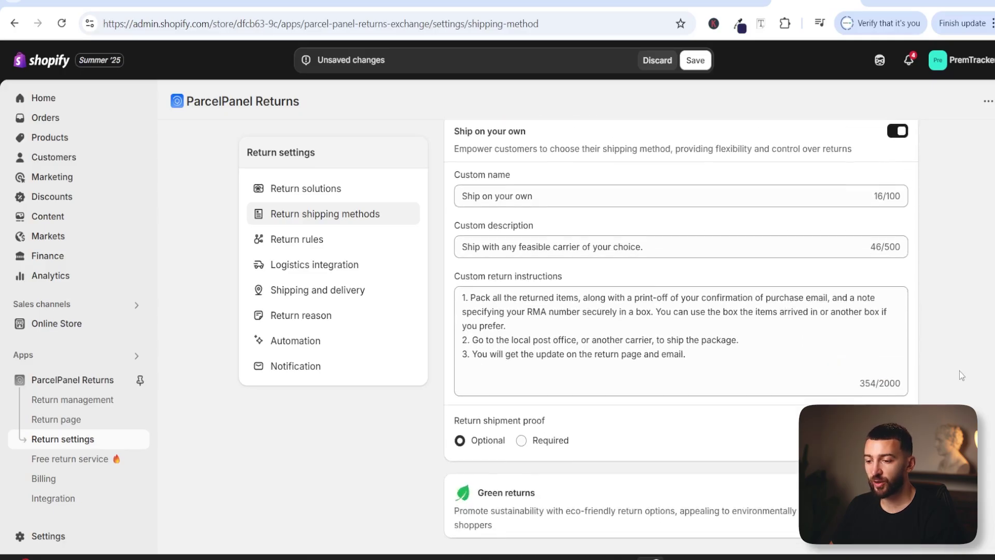
Open Return rules and review the 30-day return window counted from fulfillment date.
click(327, 244)
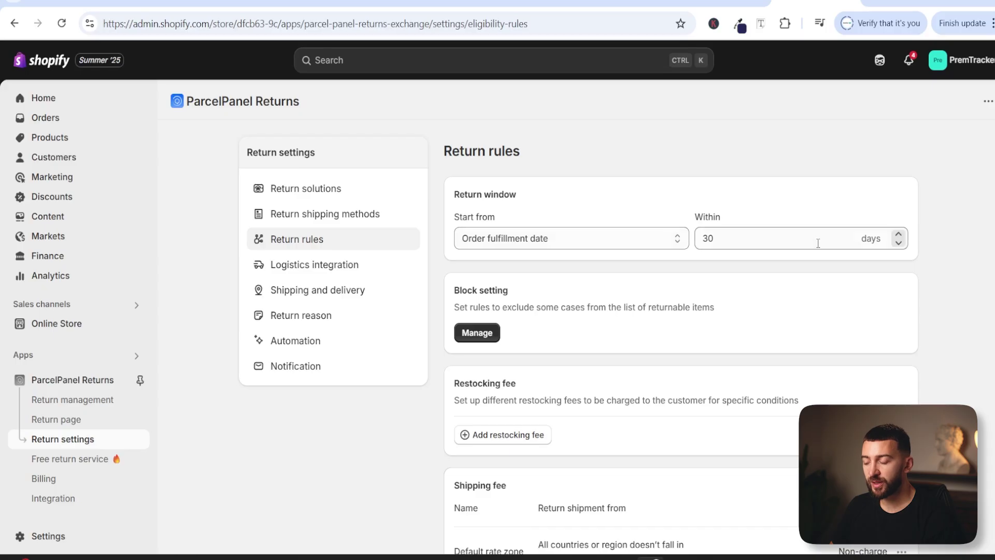
scroll(714, 247, down, 2)
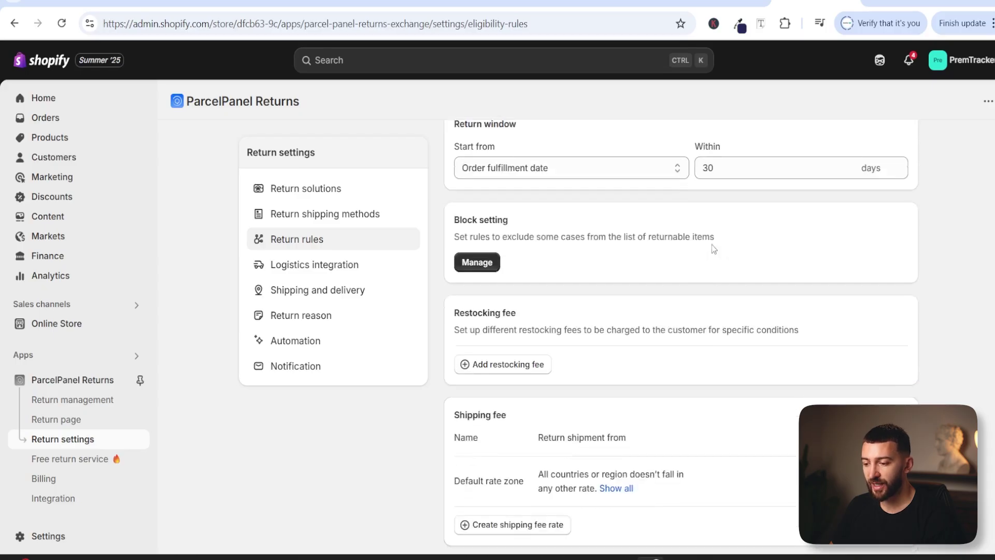
scroll(657, 280, down, 2)
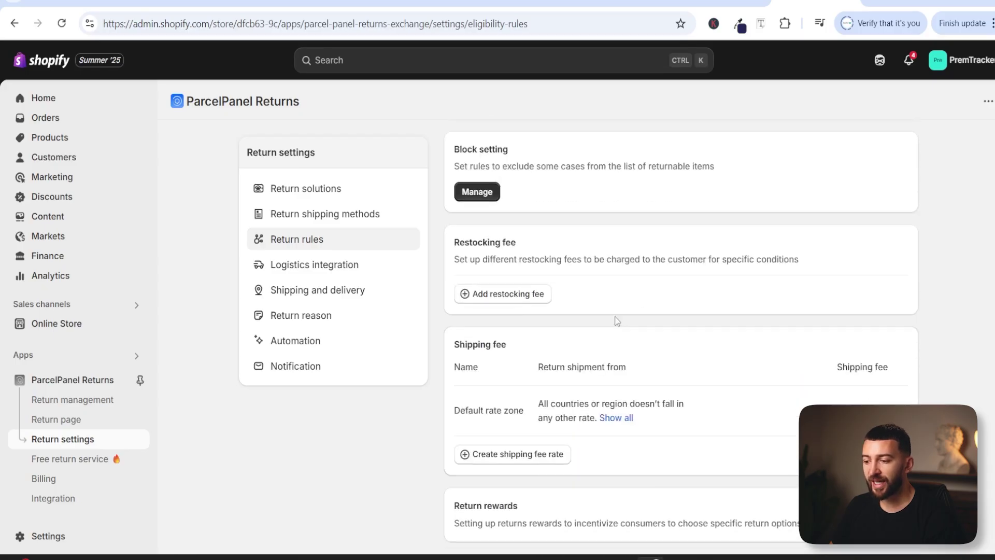
Start a fixed-amount restocking fee, leave its return solutions unselected, and cancel the dialog.
click(505, 295)
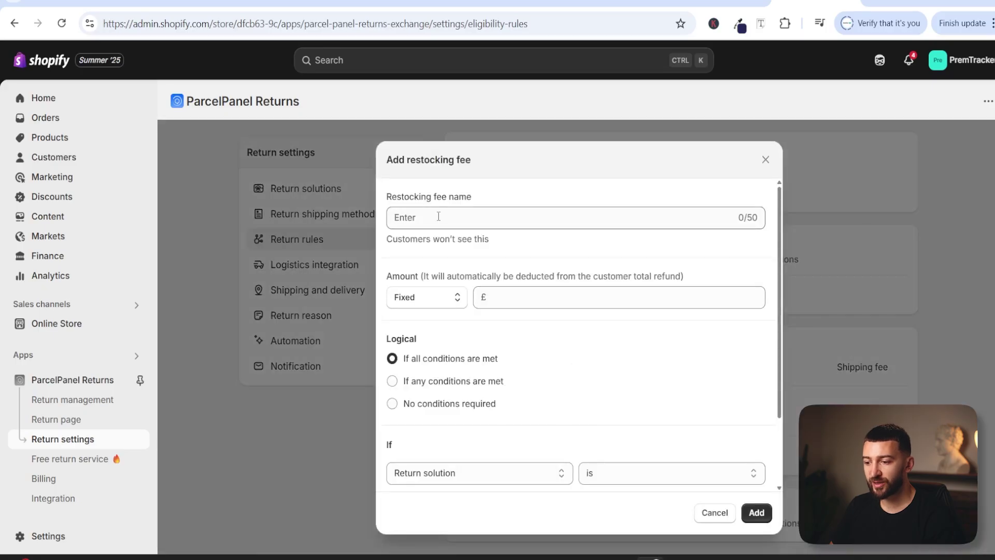
click(423, 300)
click(437, 268)
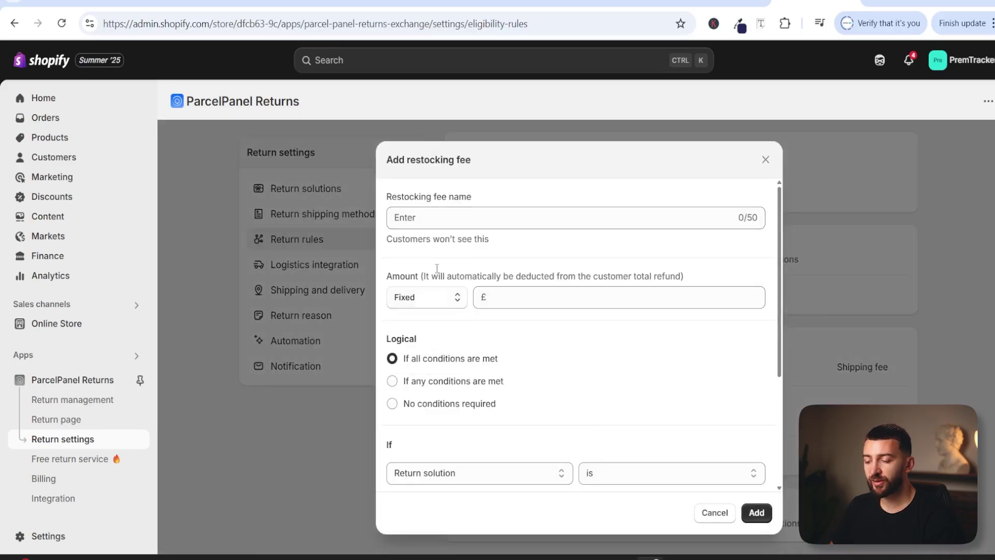
scroll(468, 264, down, 2)
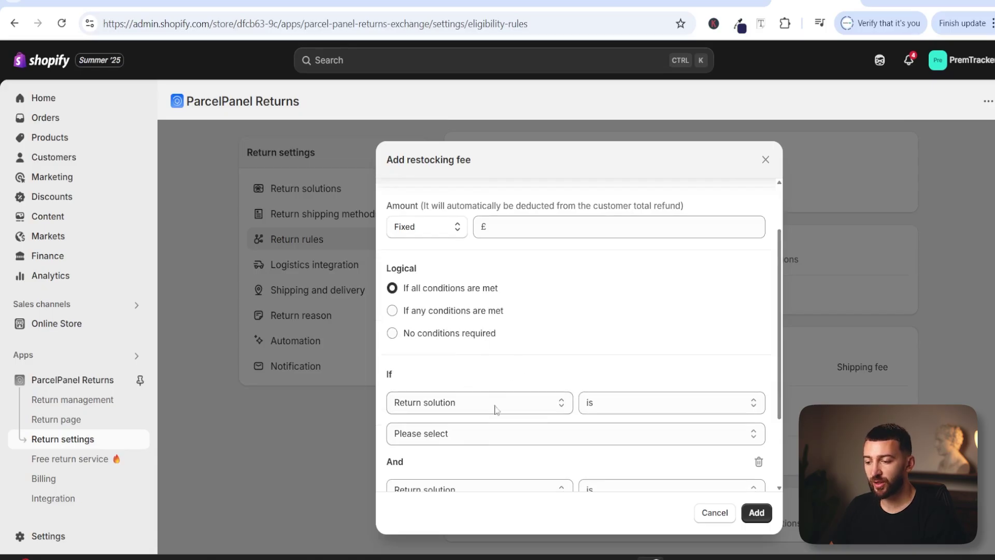
click(480, 435)
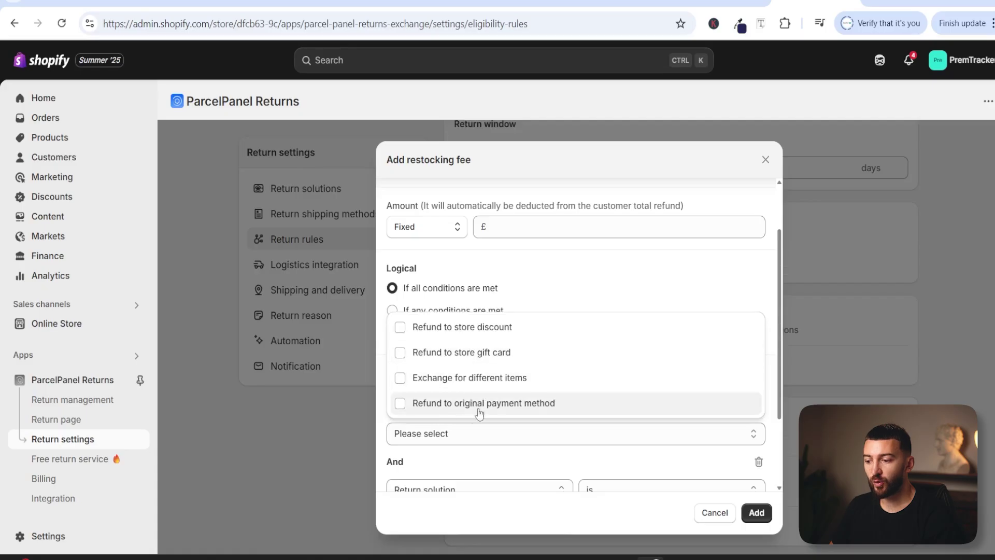
click(555, 472)
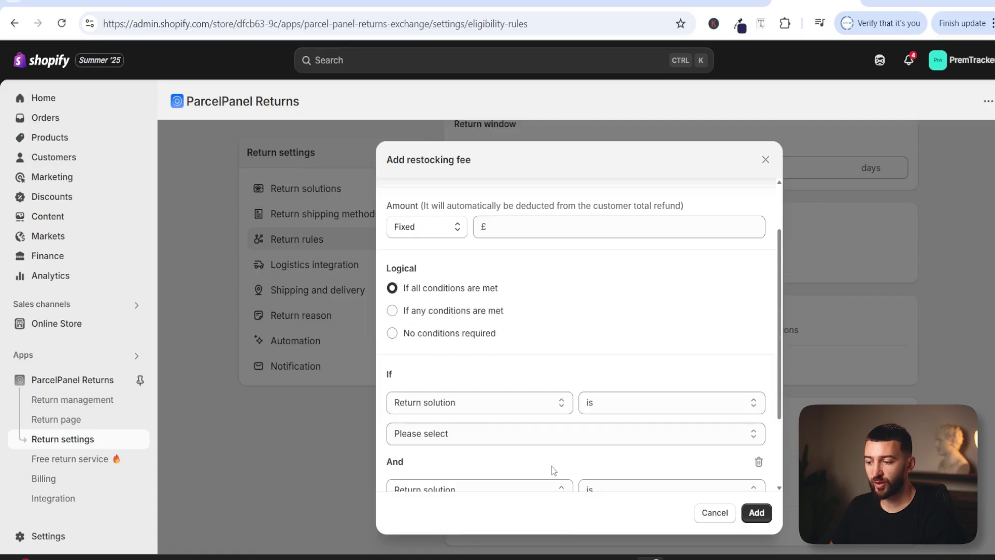
click(711, 514)
scroll(570, 312, down, 2)
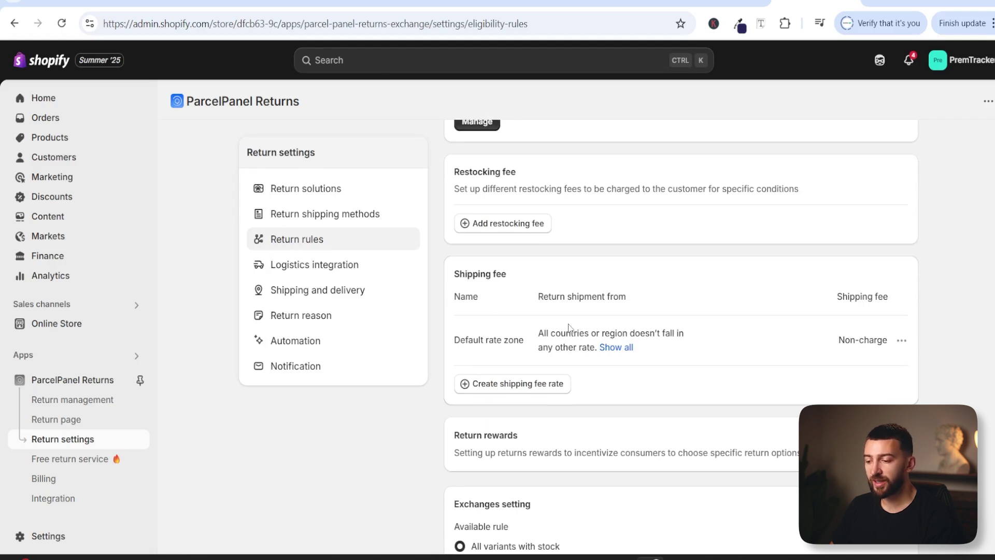
scroll(569, 326, down, 3)
click(892, 295)
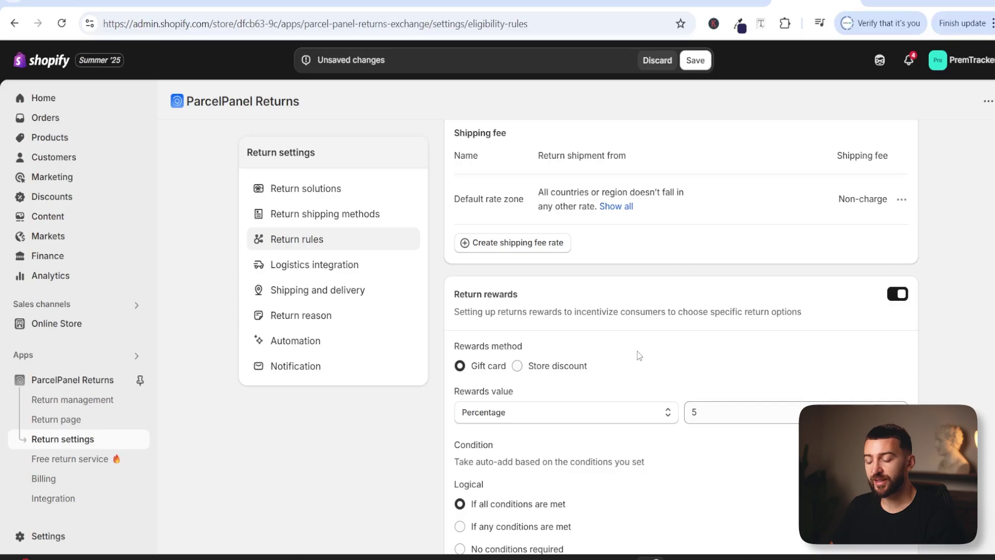
scroll(645, 349, down, 3)
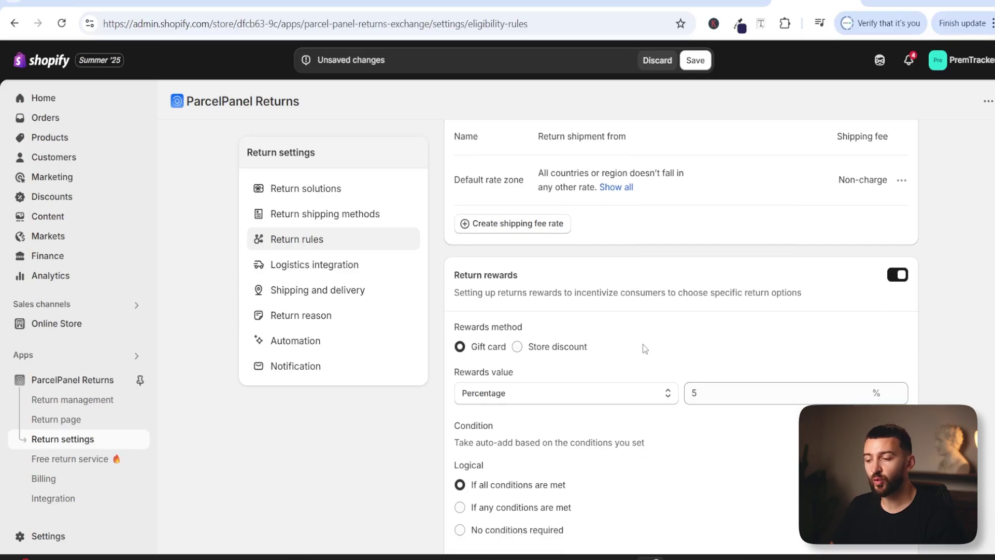
scroll(647, 348, up, 1)
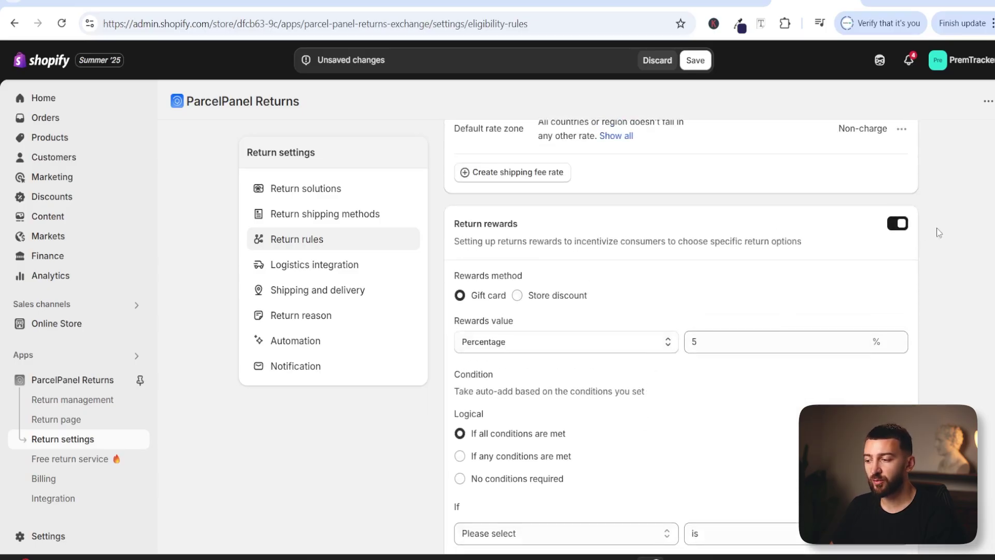
click(898, 223)
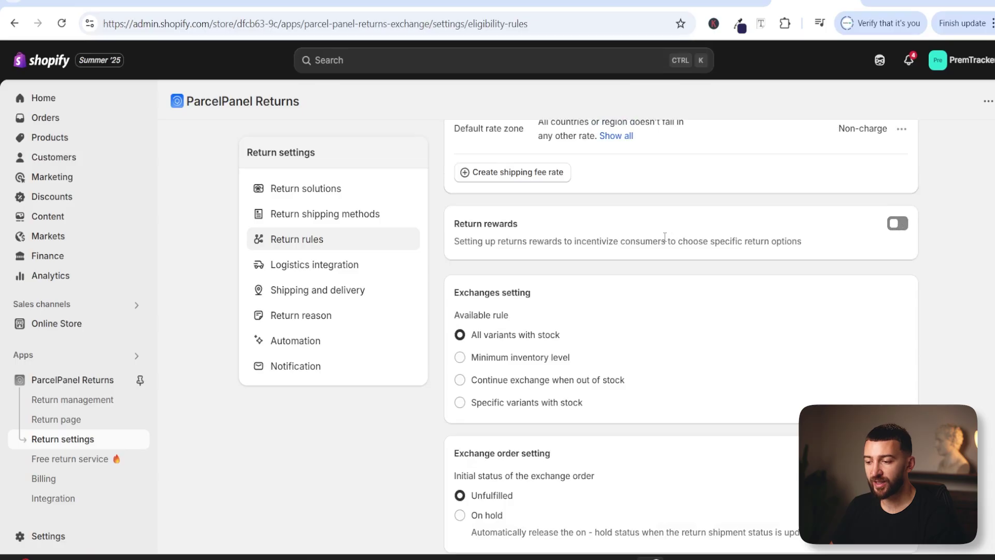
scroll(557, 300, down, 3)
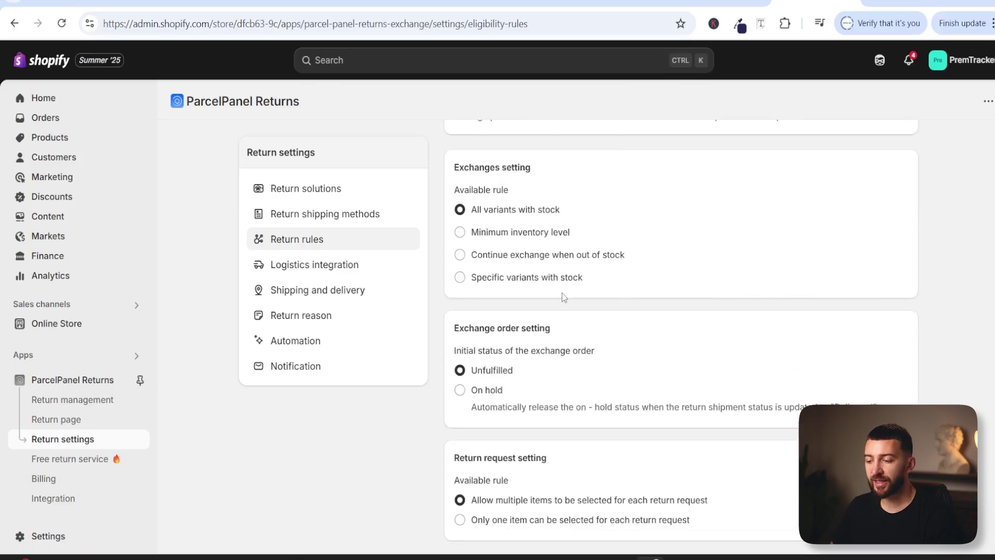
scroll(633, 312, up, 2)
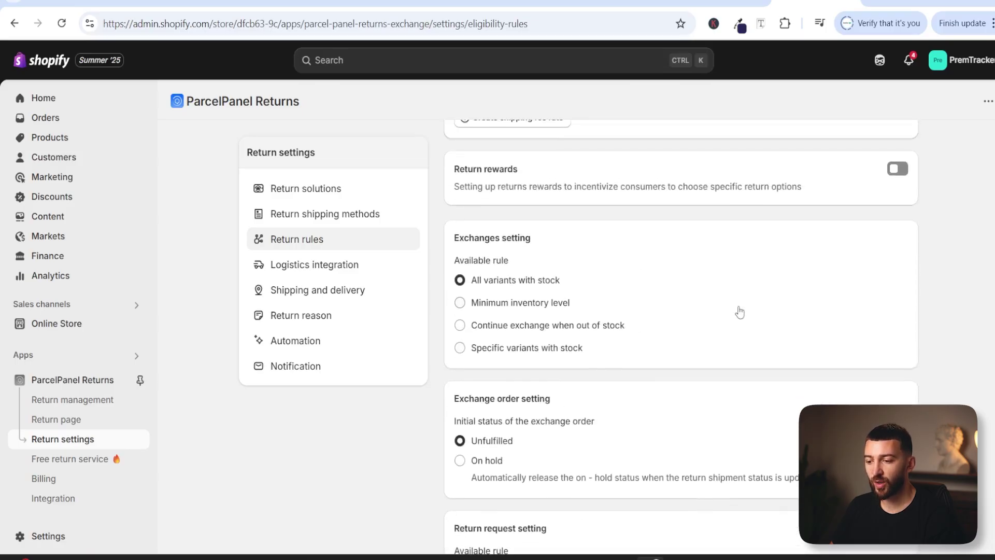
Open Logistics integration and browse the default carriers such as USPS, DHL Express and Chronopost.
click(340, 266)
scroll(778, 321, down, 1)
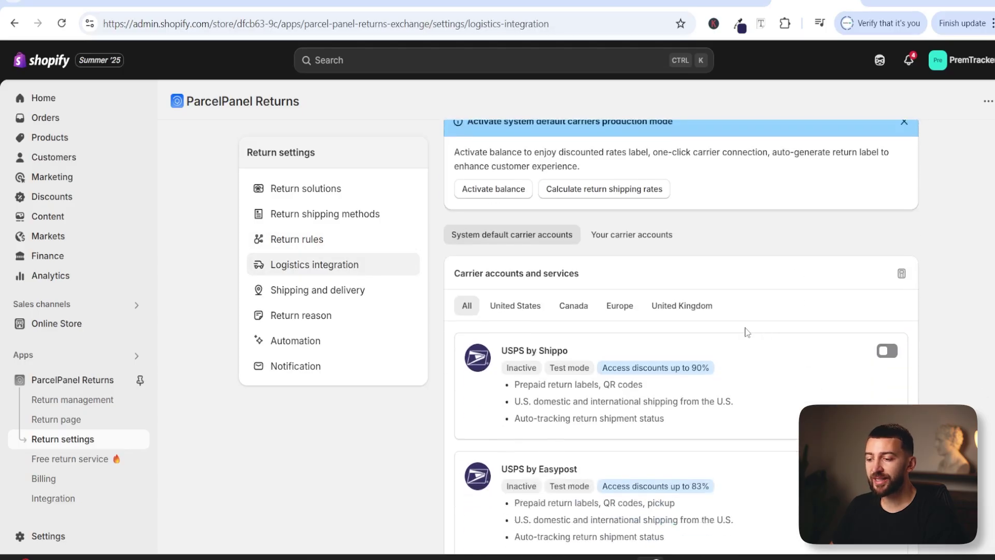
scroll(745, 331, down, 3)
scroll(742, 329, up, 1)
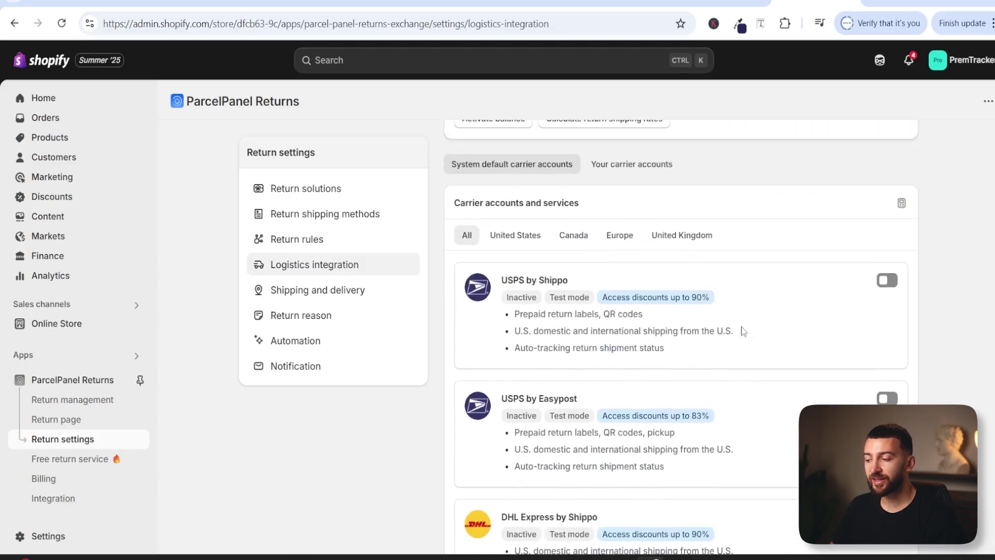
scroll(742, 328, down, 7)
scroll(735, 325, down, 5)
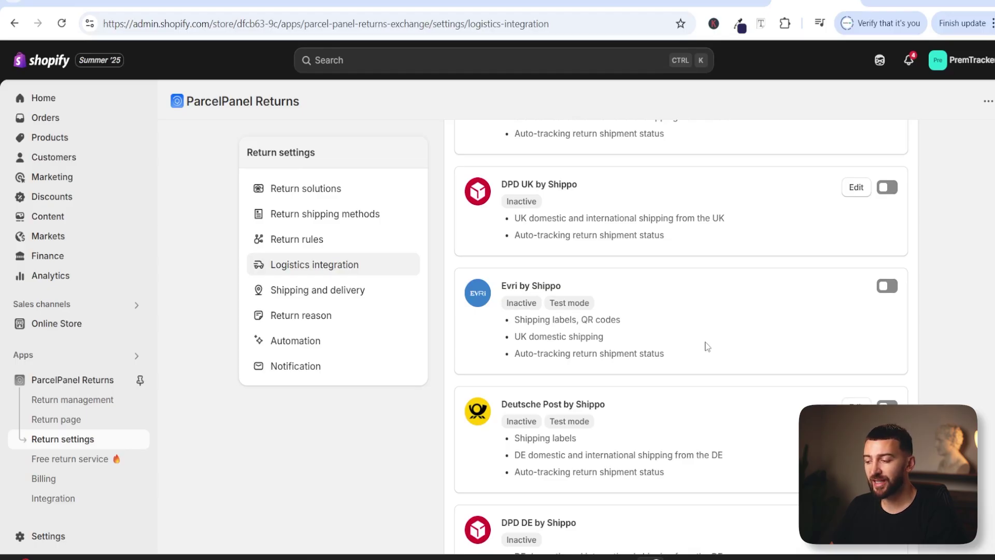
scroll(705, 337, down, 5)
scroll(676, 326, down, 4)
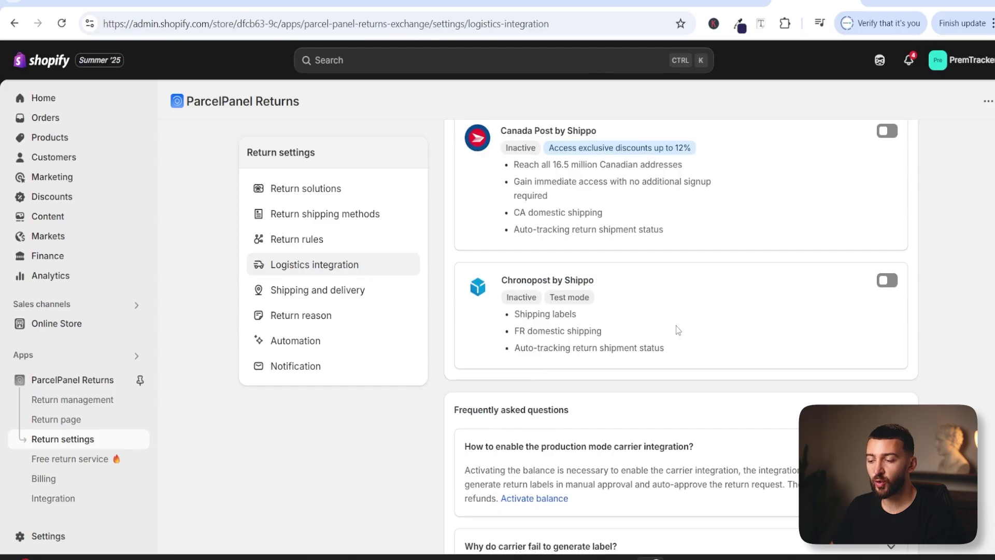
scroll(676, 326, up, 15)
scroll(679, 331, up, 8)
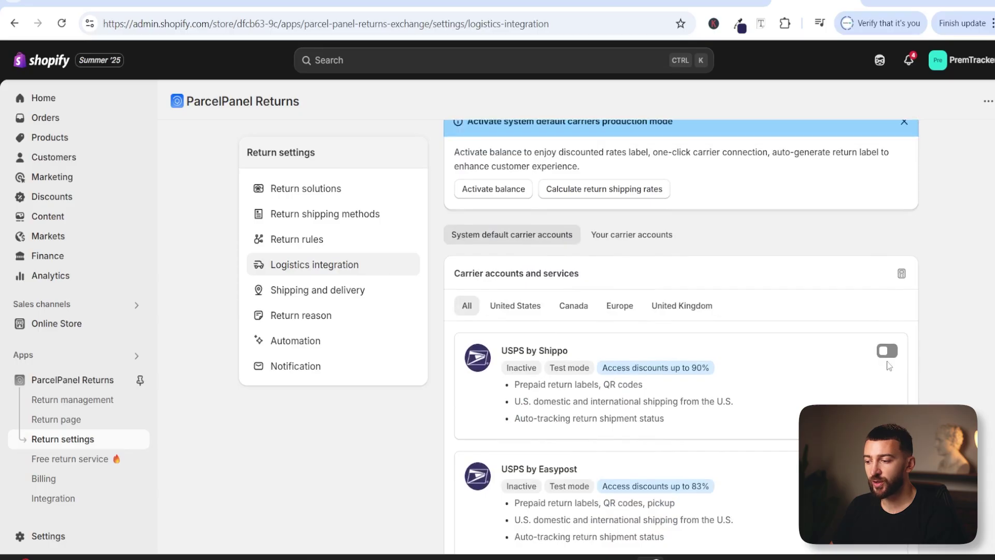
scroll(776, 393, down, 3)
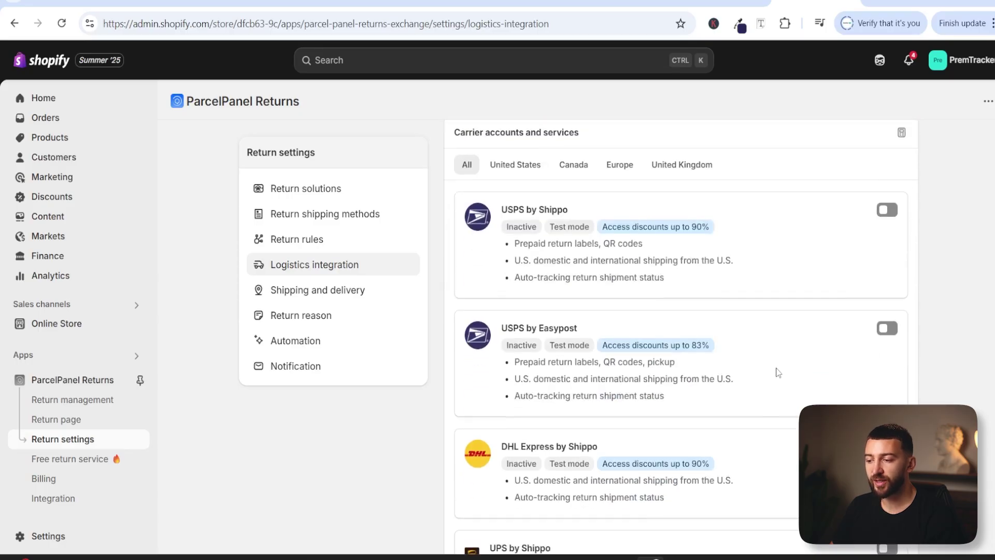
drag(519, 246, 604, 260)
click(619, 250)
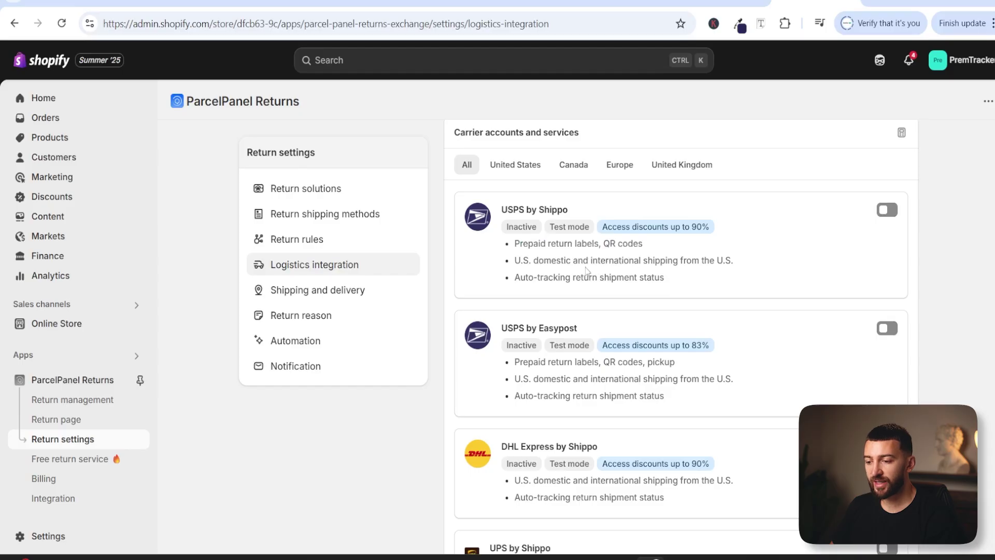
scroll(665, 233, down, 1)
scroll(665, 233, up, 3)
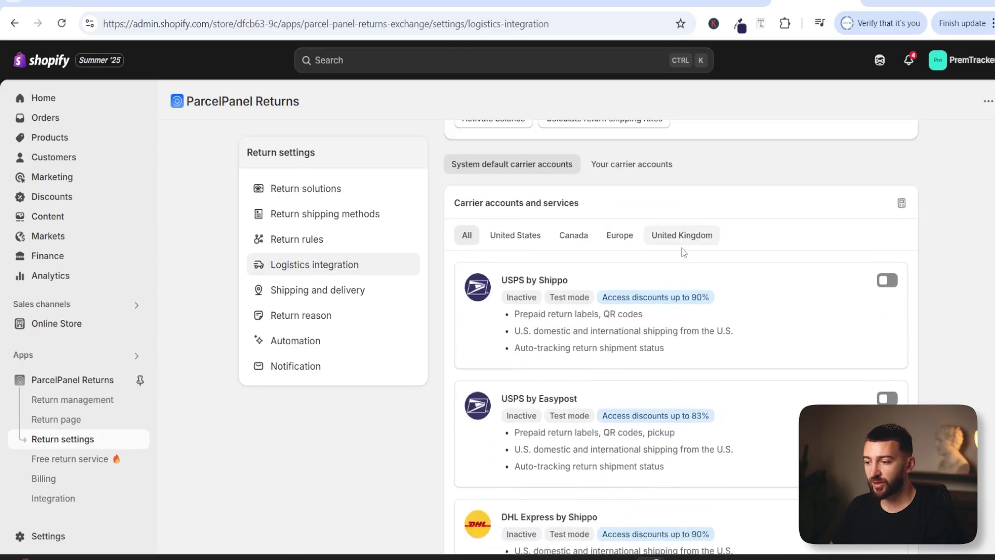
Activate the DPD UK and Evri carriers under United Kingdom, then go to Shipping and delivery.
click(680, 236)
click(887, 283)
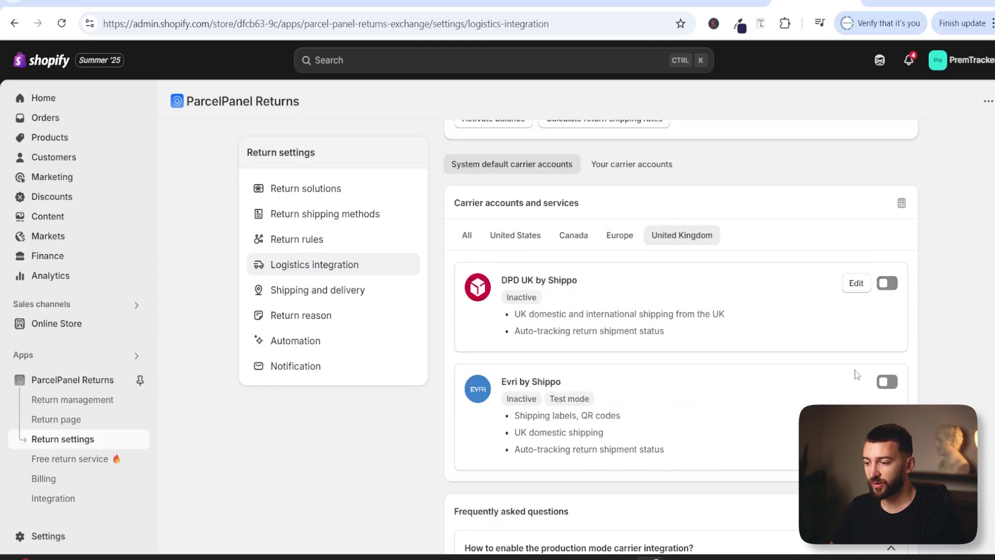
click(887, 382)
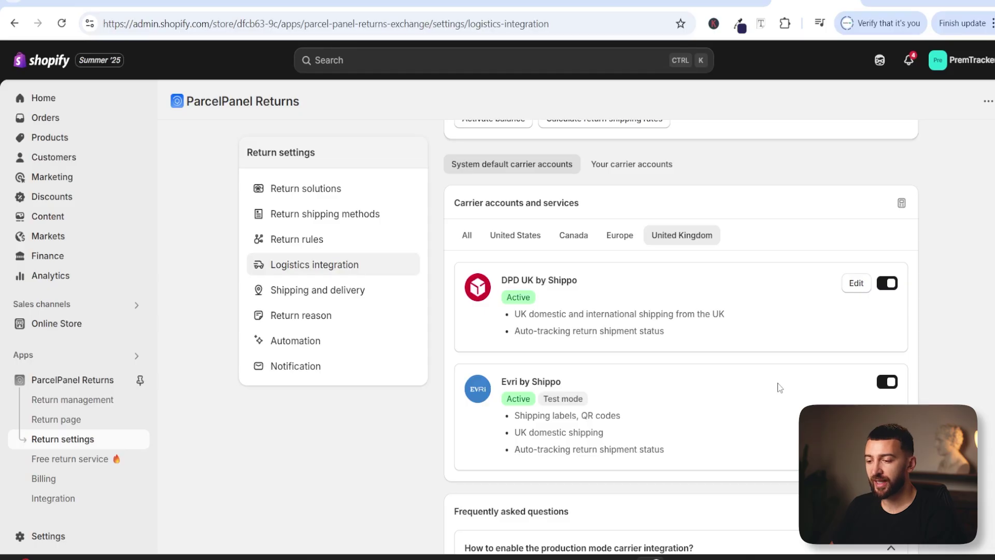
click(331, 295)
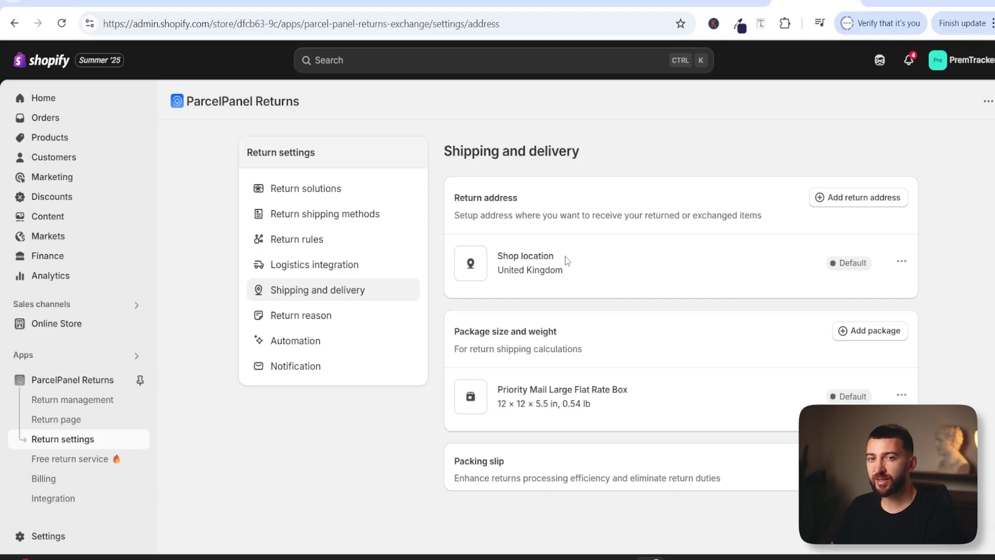
Browse the return reason library, leaving Image proof upload instructions unchecked, then go to Automation.
click(340, 316)
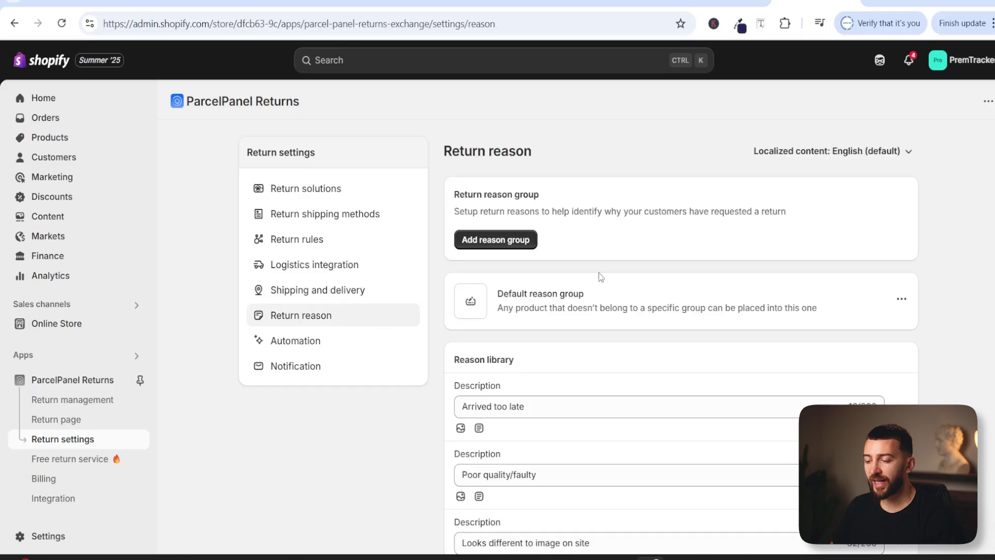
scroll(619, 337, down, 1)
scroll(622, 300, up, 1)
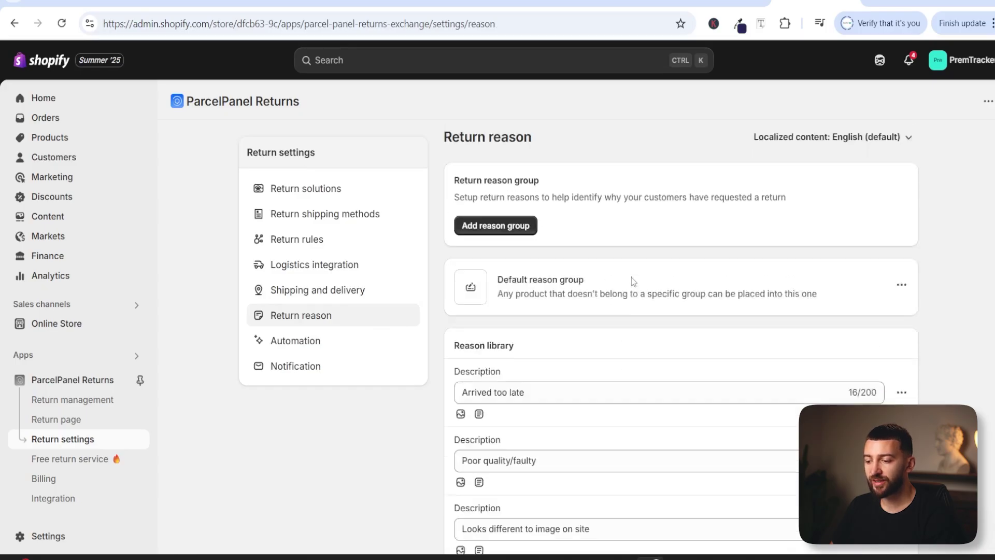
scroll(633, 277, down, 1)
scroll(633, 278, down, 1)
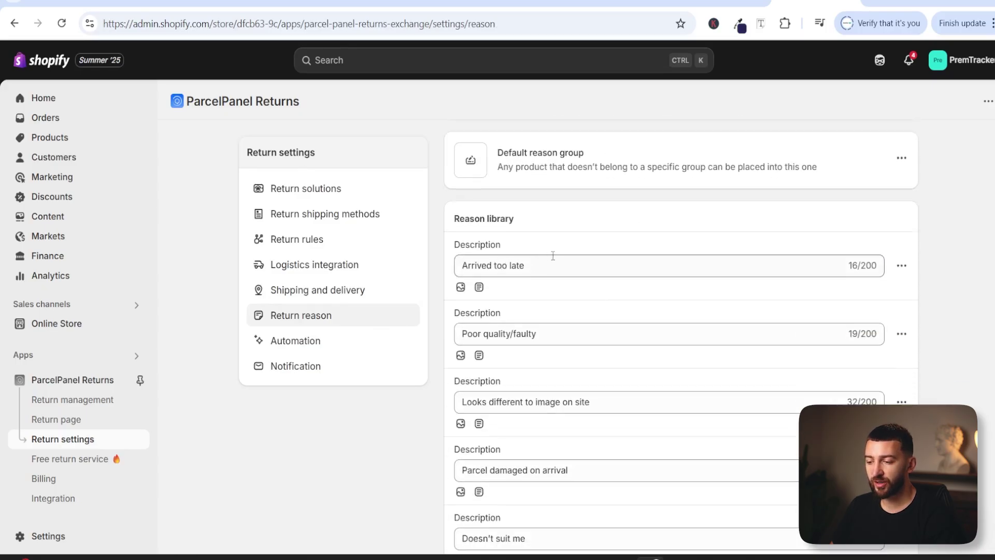
scroll(519, 257, down, 1)
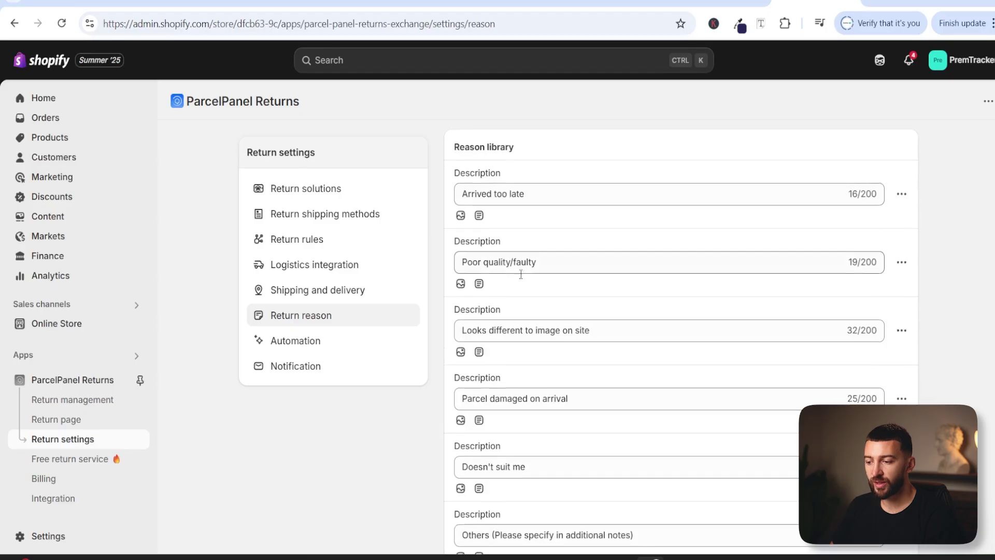
scroll(536, 267, down, 1)
scroll(646, 239, down, 1)
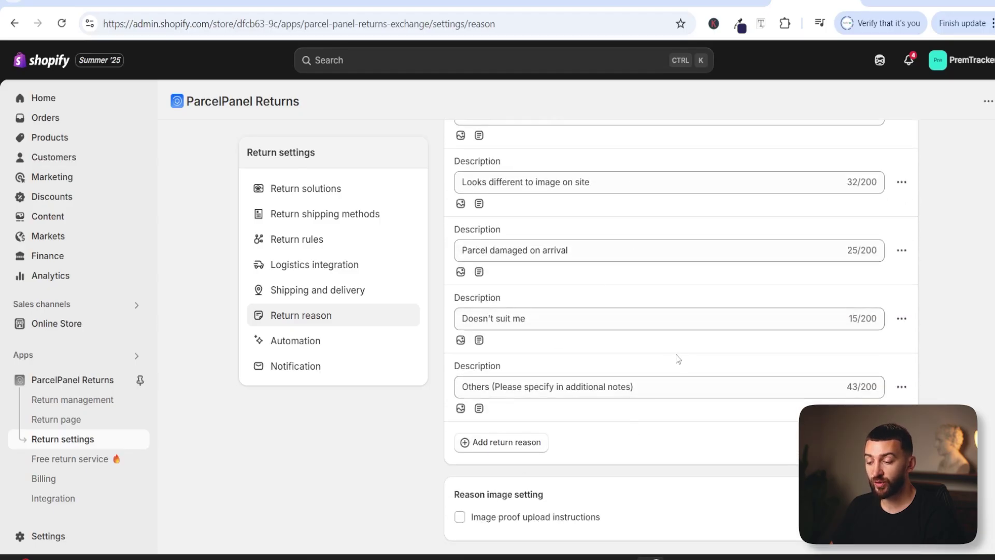
click(476, 518)
scroll(430, 484, down, 1)
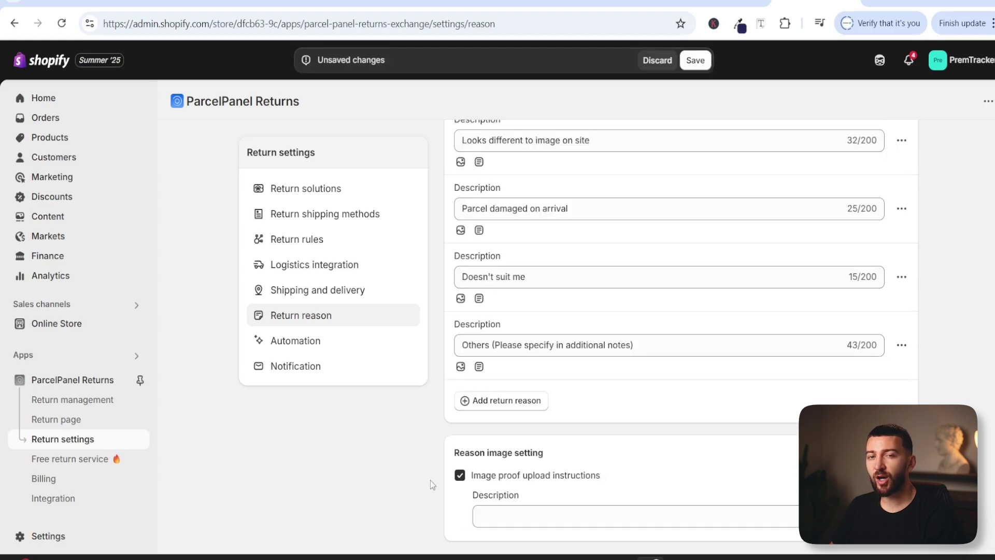
click(461, 475)
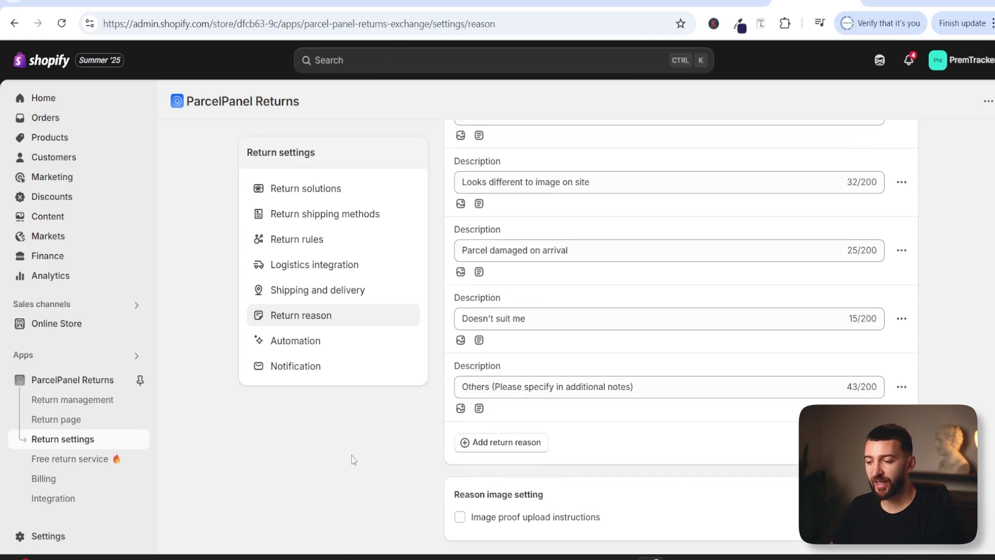
click(308, 342)
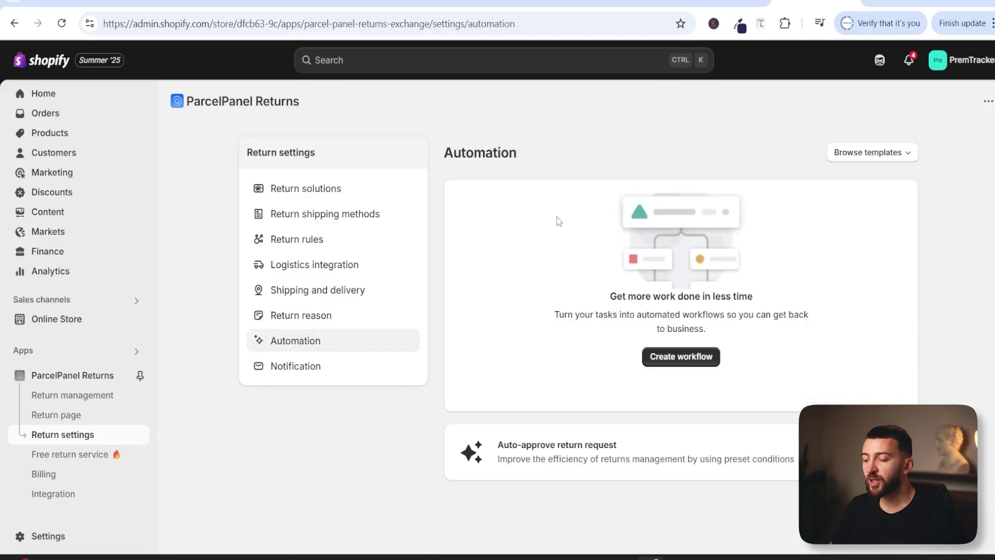
Preview an auto-approve return request workflow, leave the editor, and go to Notification settings.
click(888, 154)
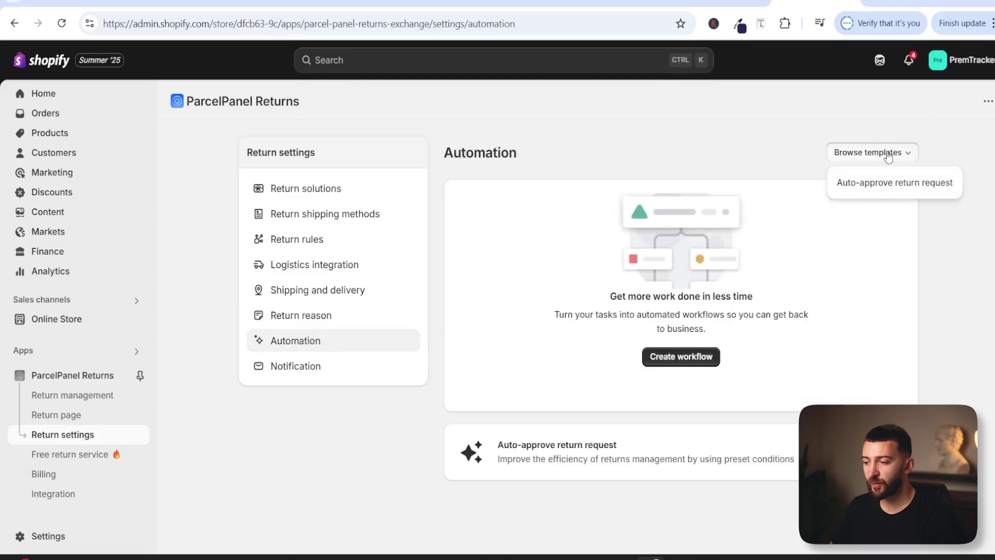
click(905, 186)
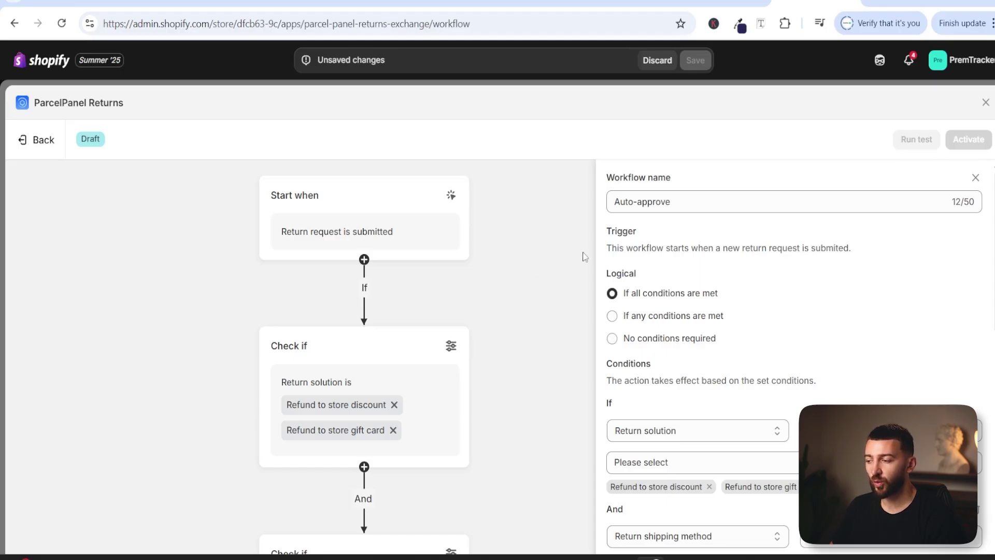
click(40, 141)
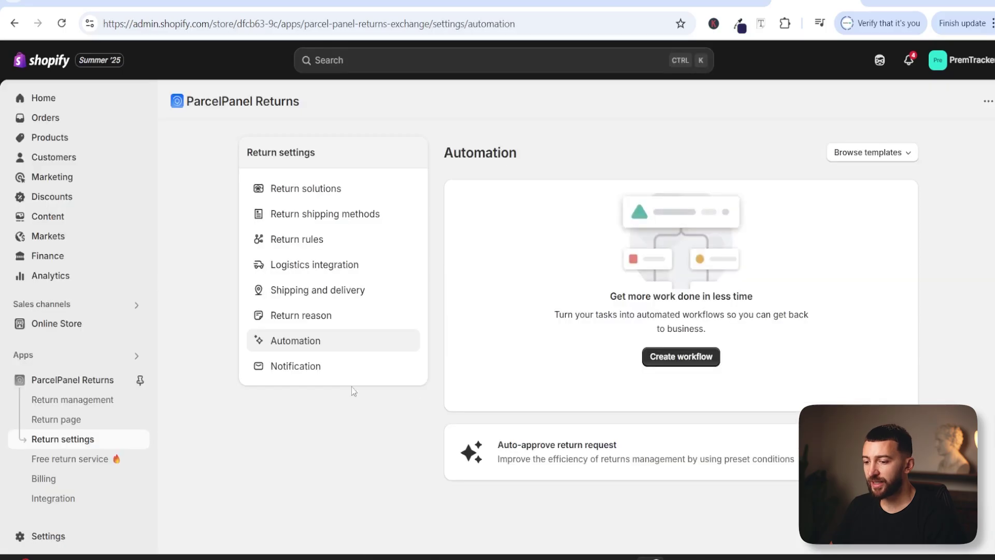
click(290, 374)
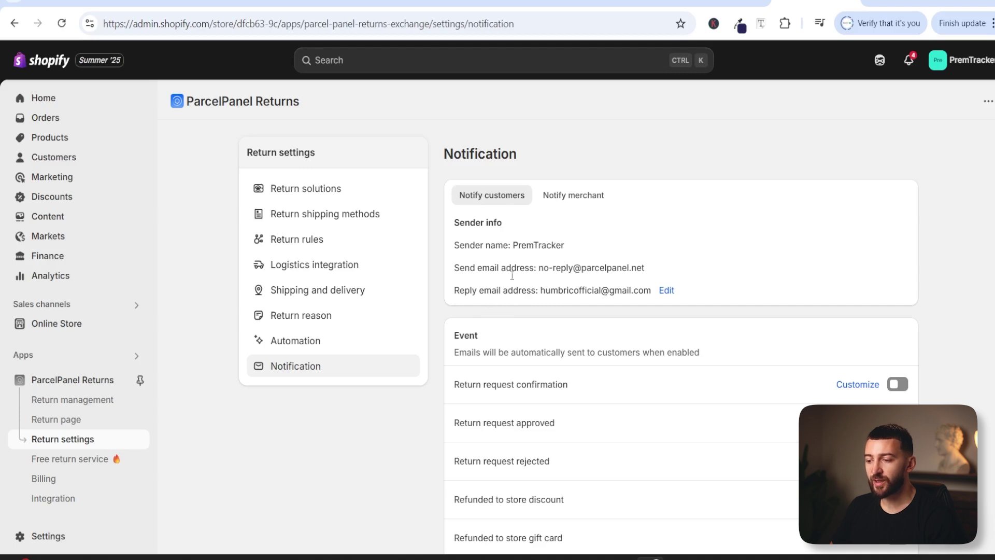
Check the Notify merchant tab, then enable the customer Return request confirmation email.
click(573, 200)
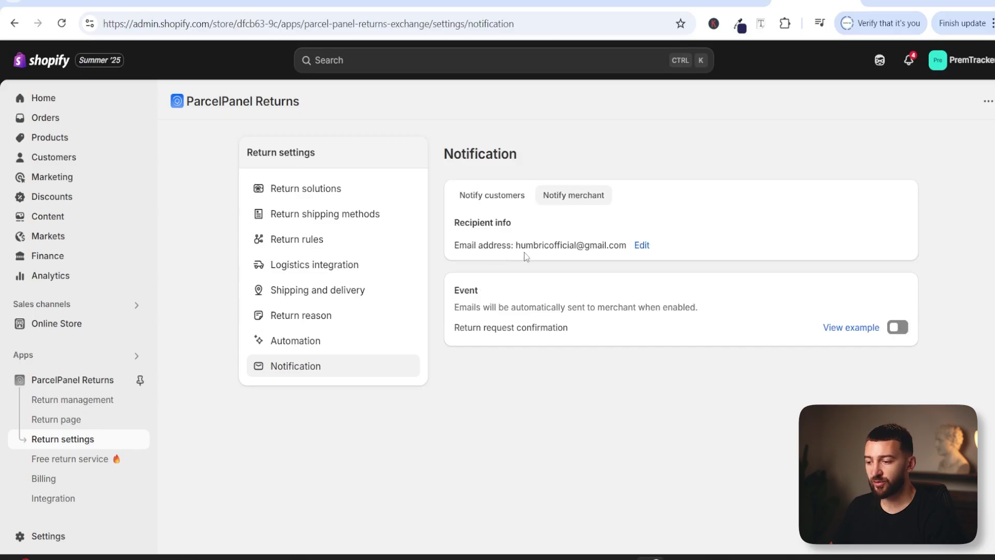
click(493, 196)
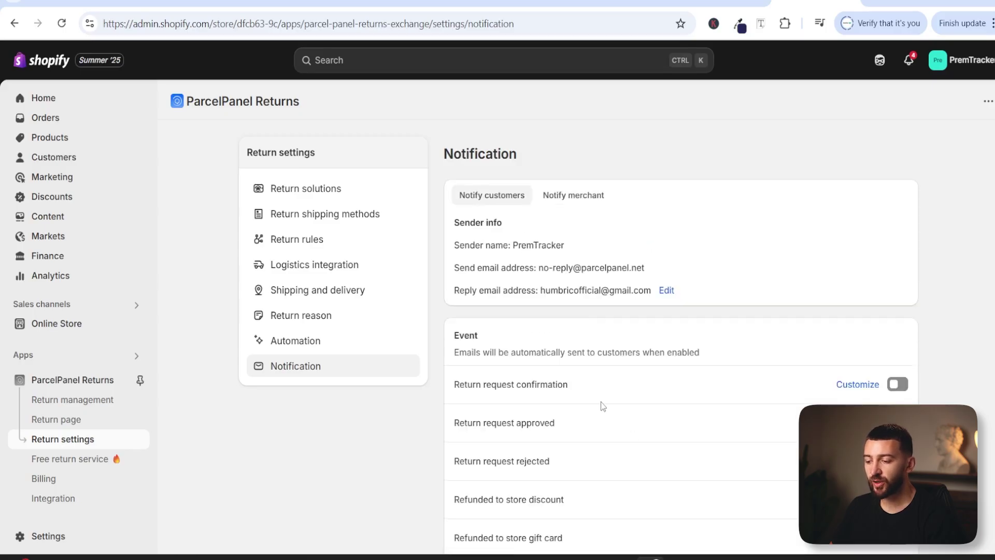
scroll(603, 406, down, 1)
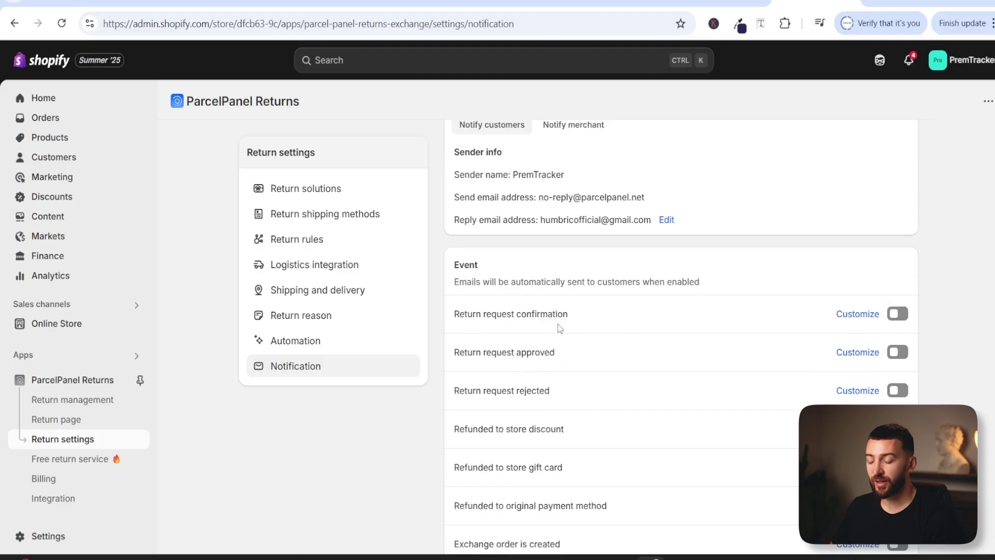
click(895, 314)
Try a Brand logo header on the confirmation email, then restore Text (store name) and close.
click(858, 320)
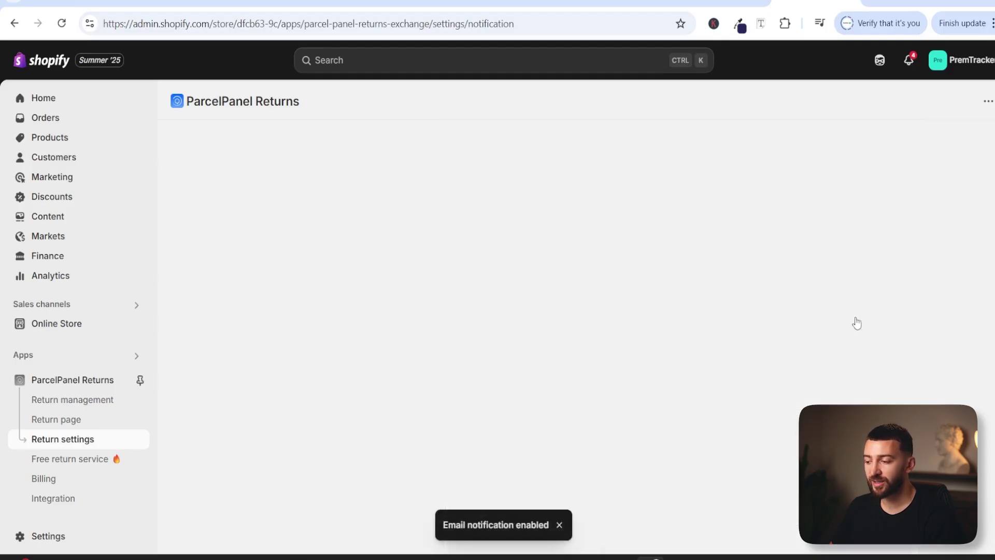
scroll(214, 304, down, 8)
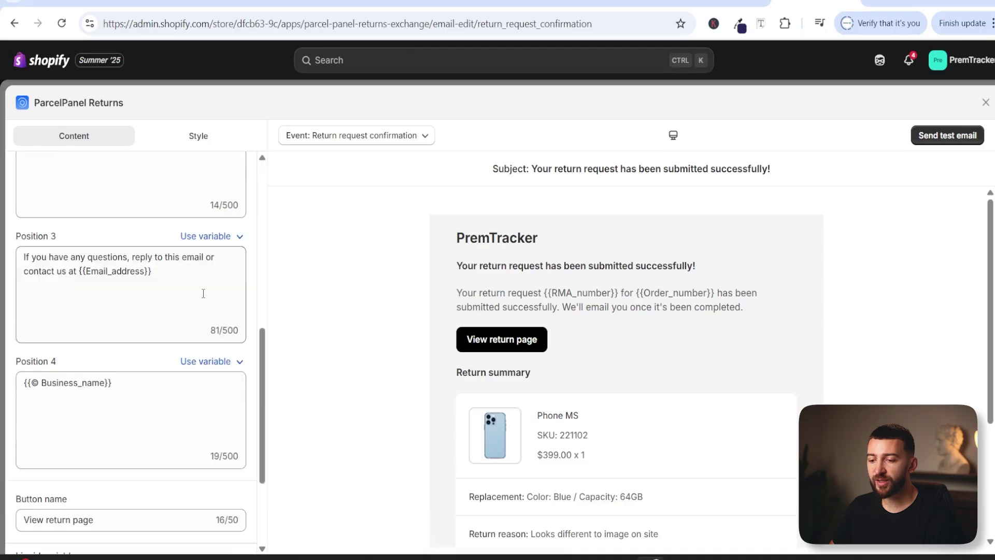
scroll(213, 305, up, 8)
click(196, 140)
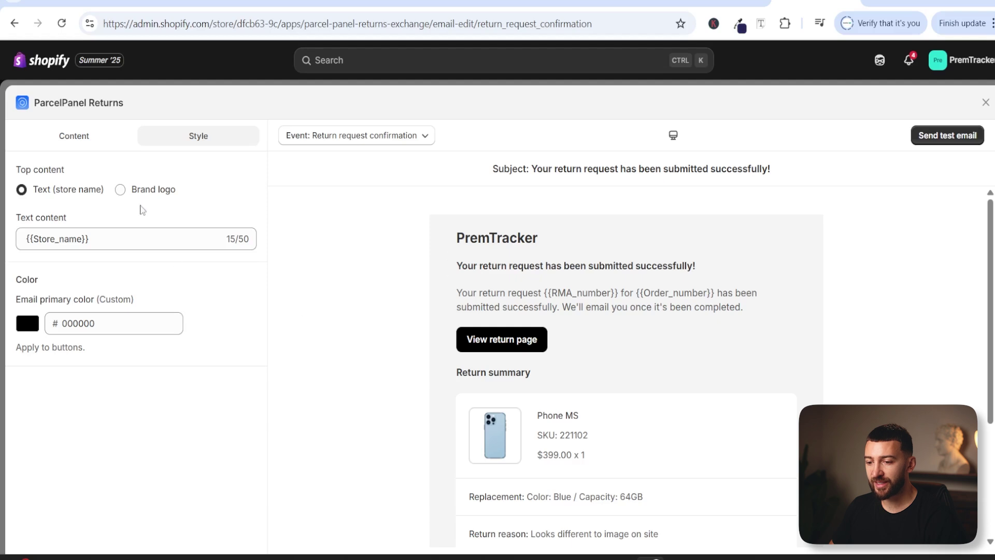
click(126, 192)
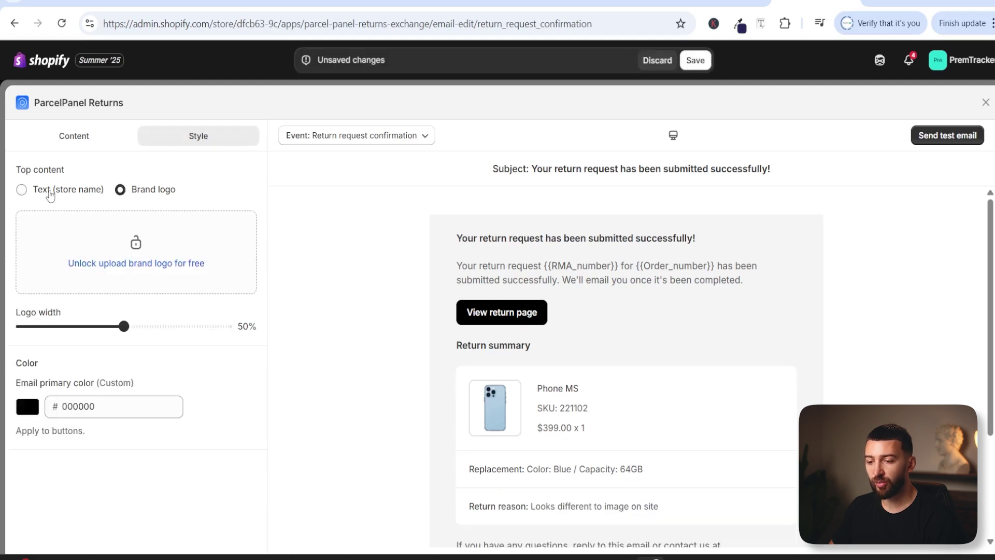
click(49, 193)
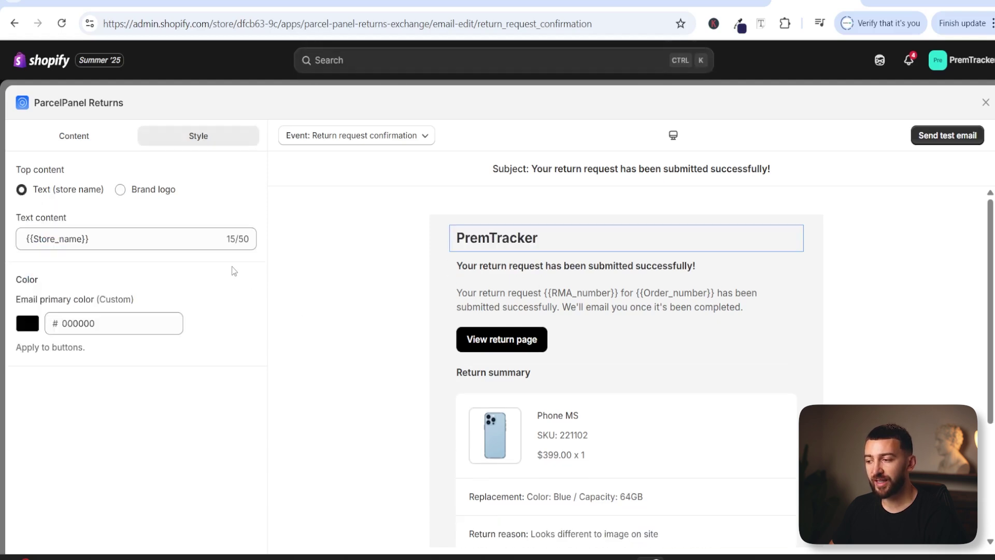
click(986, 103)
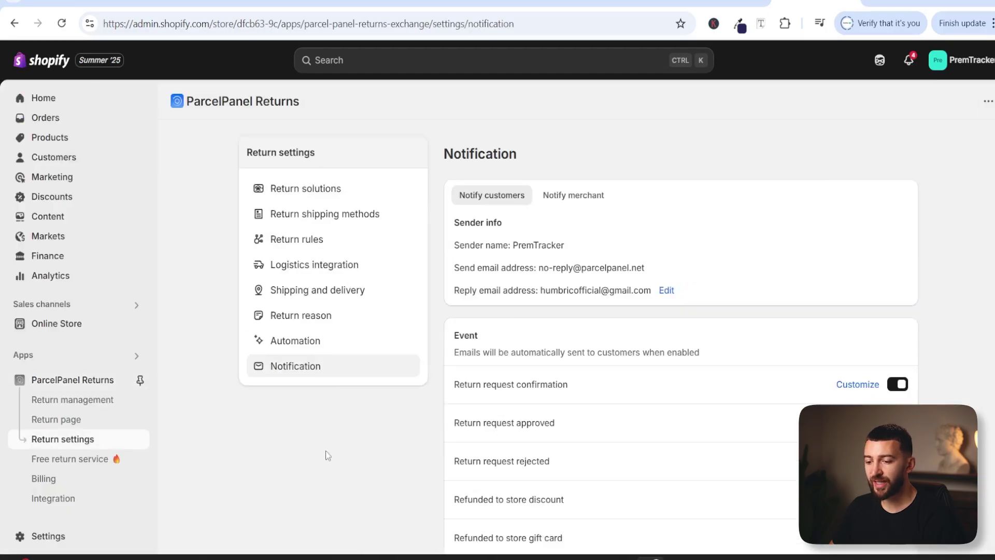
Return to the ParcelPanel Returns welcome dashboard and look over its contents.
click(49, 383)
scroll(240, 303, down, 6)
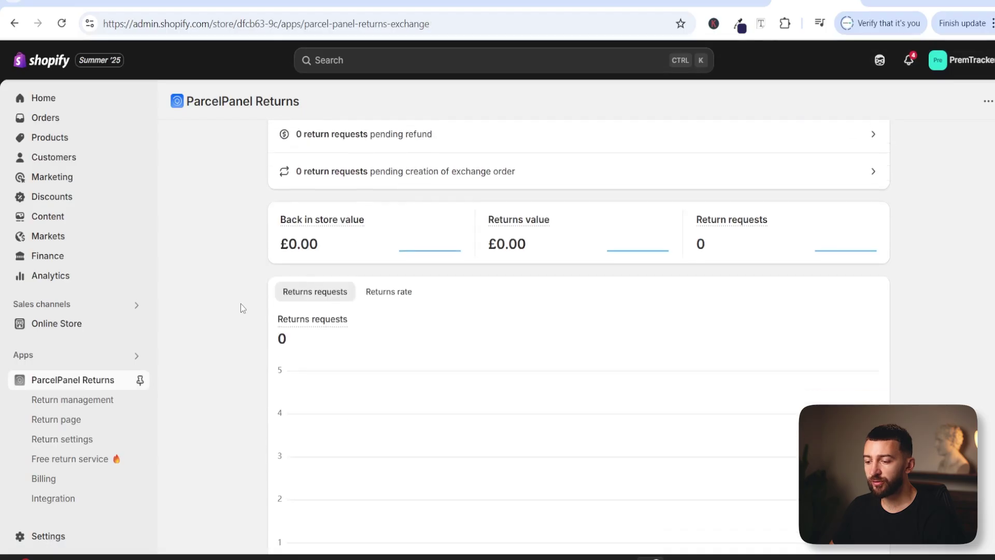
scroll(241, 303, down, 5)
scroll(240, 303, up, 10)
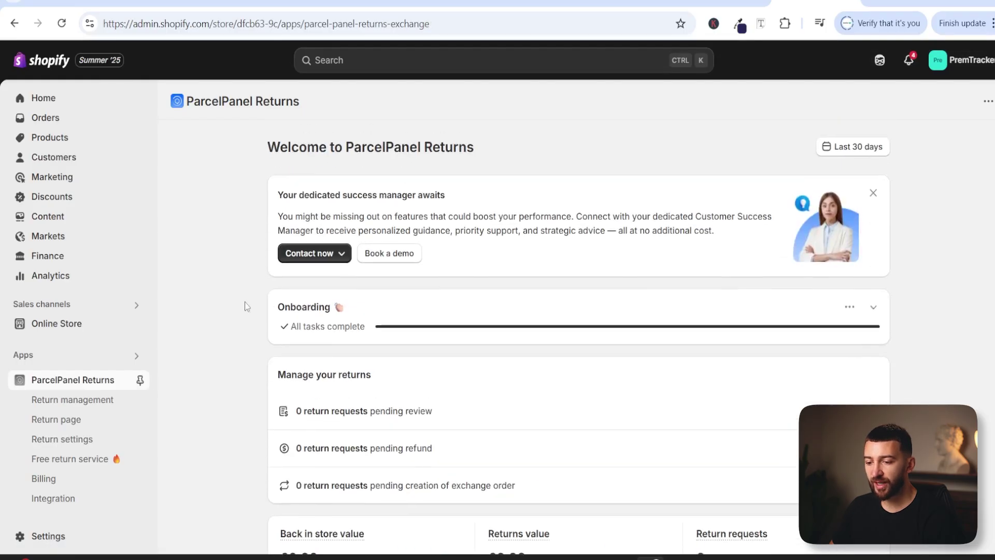
On the Return page, shorten the URL path from 'parcelpanel-returns' to 'returns'.
click(70, 419)
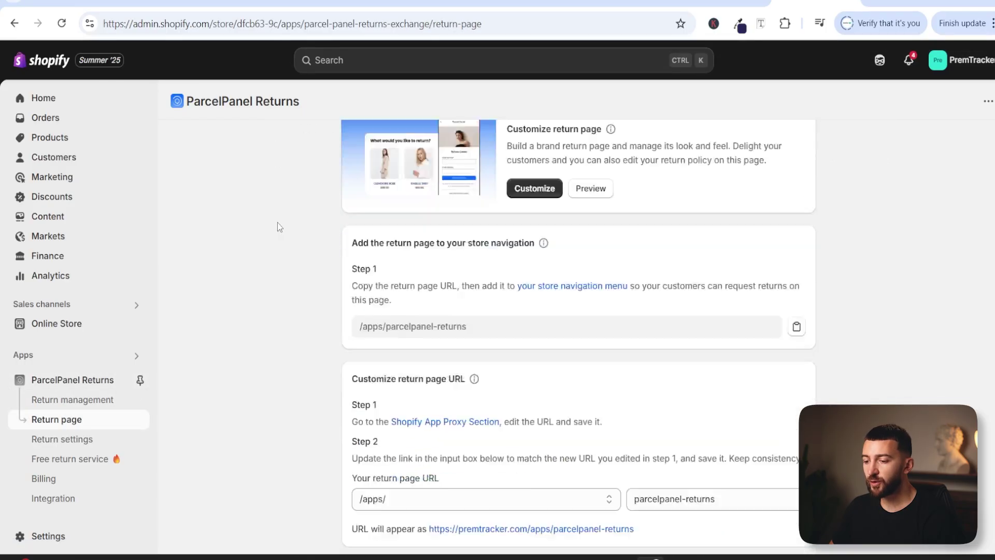
scroll(278, 227, down, 3)
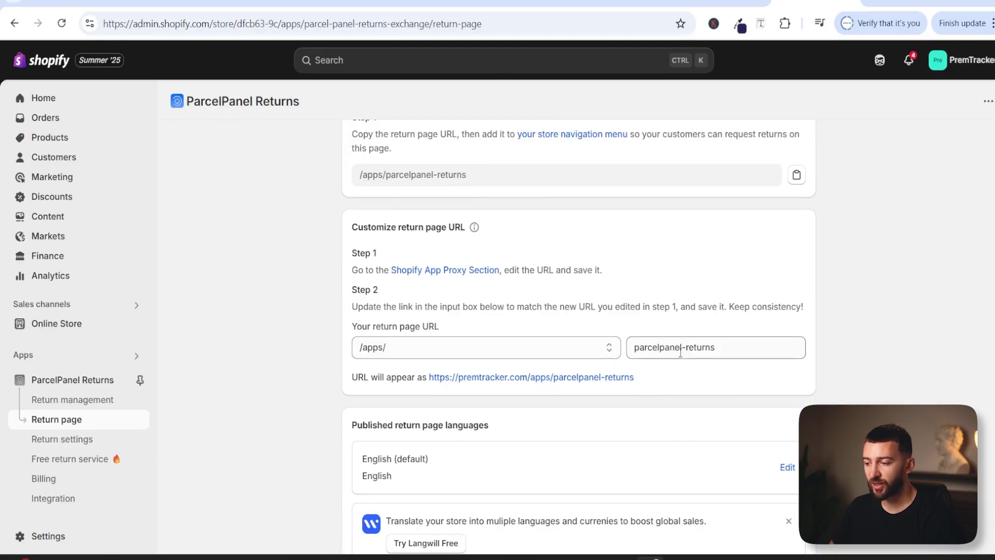
drag(686, 348, 570, 350)
key(BackSpace)
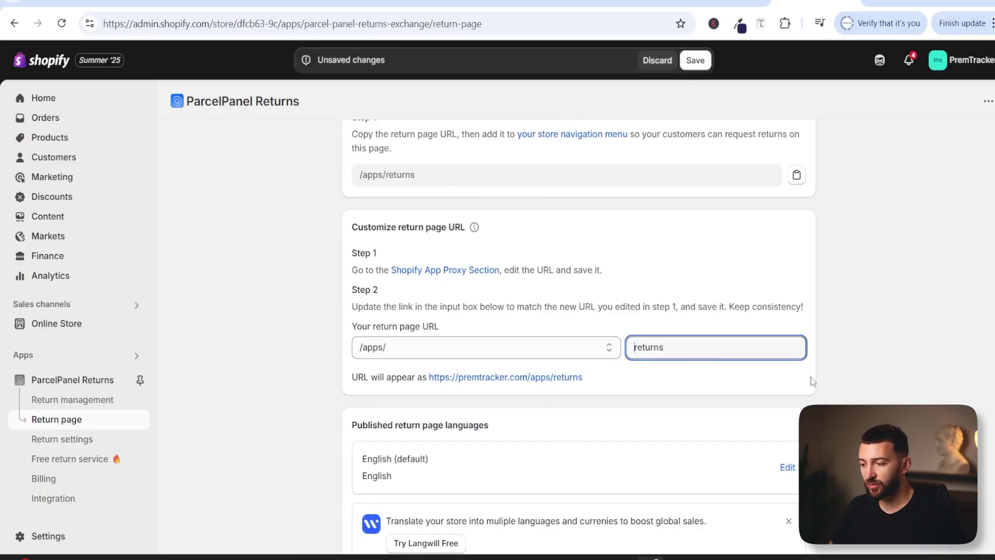
click(888, 363)
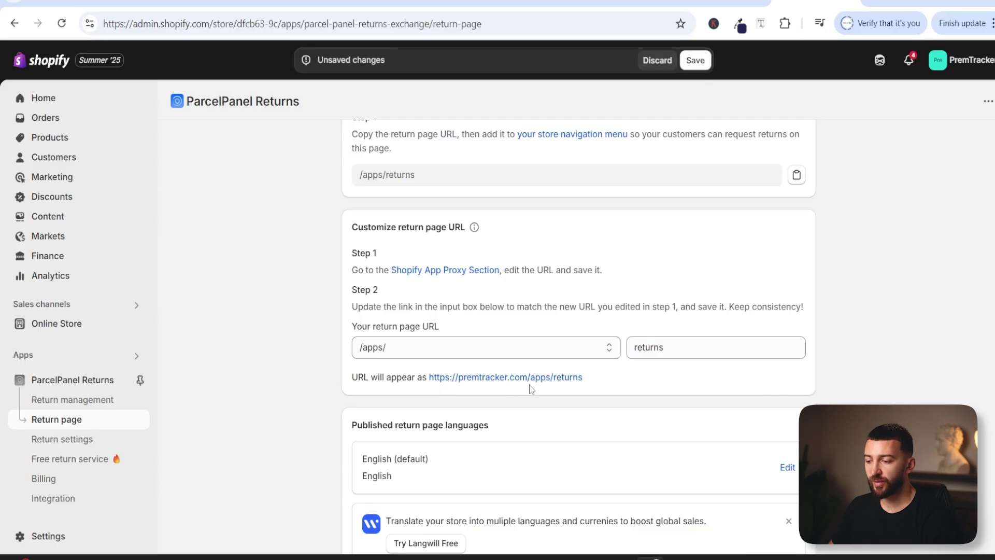
Try the /tools/ URL prefix, then settle on /apps/ so the address reads /apps/returns.
click(578, 352)
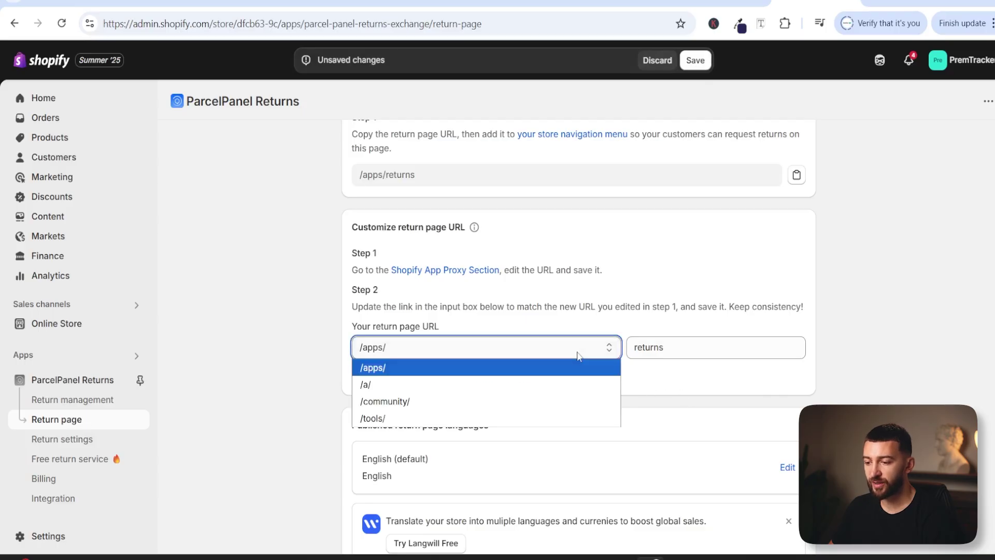
click(533, 416)
click(531, 353)
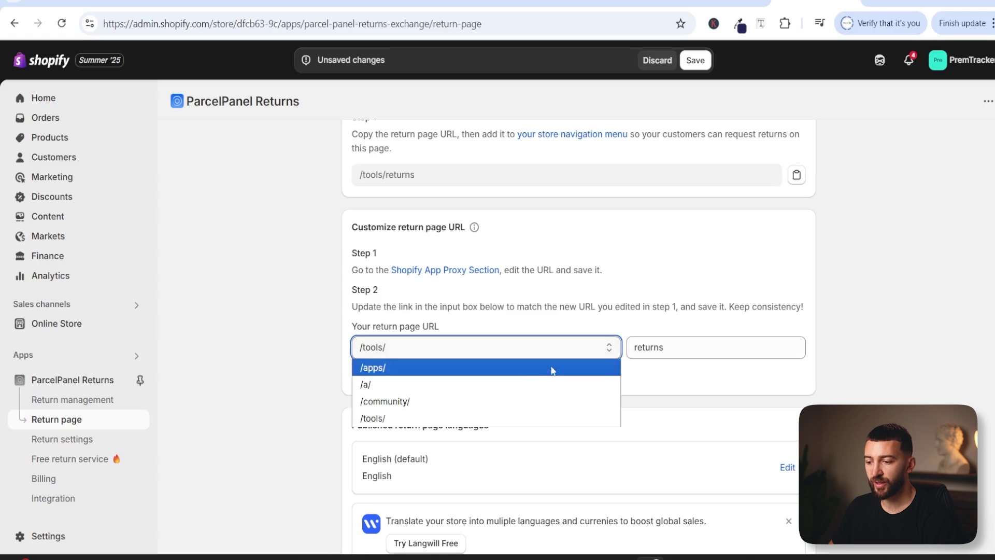
click(553, 368)
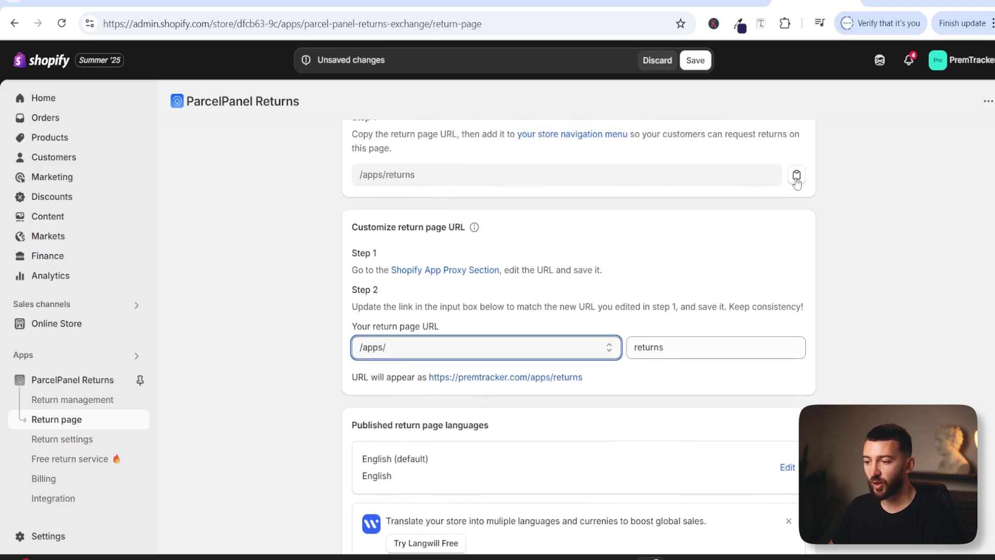
Return to the ParcelPanel Returns welcome dashboard.
scroll(632, 258, up, 3)
scroll(638, 267, up, 1)
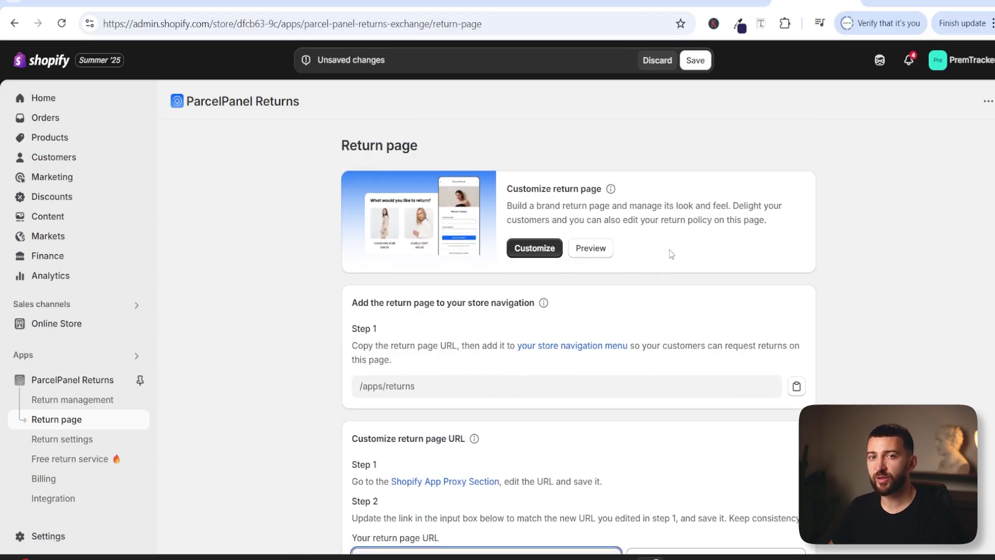
click(74, 381)
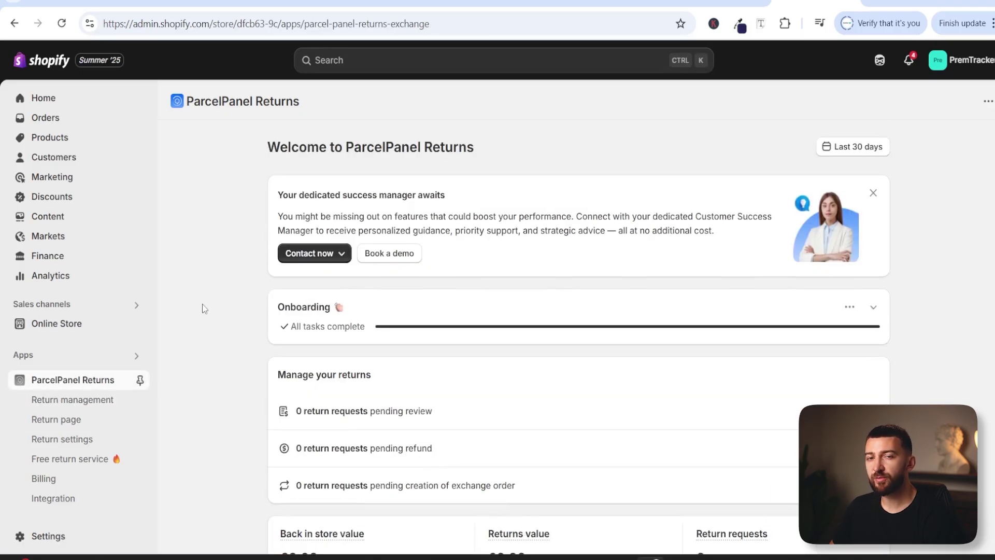
scroll(202, 304, down, 3)
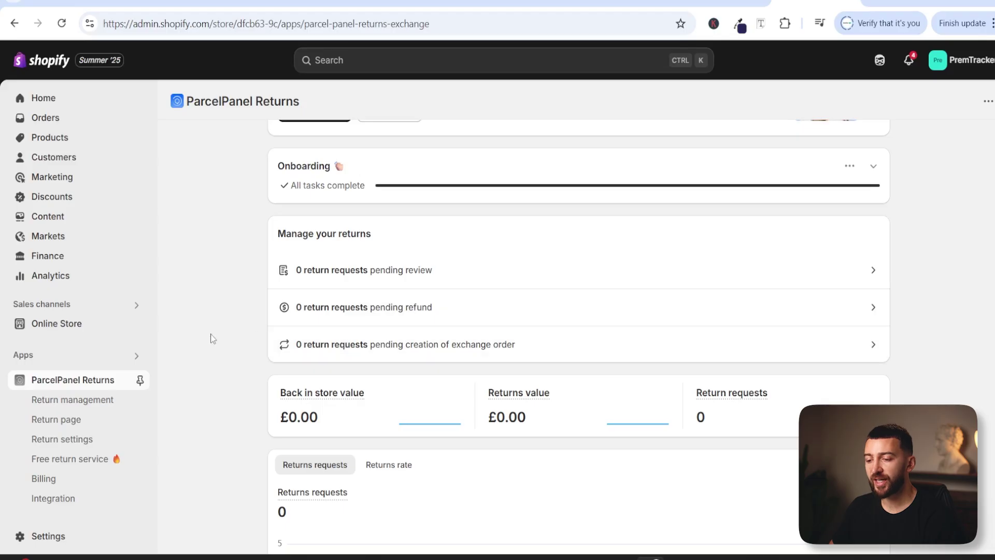
scroll(210, 336, down, 3)
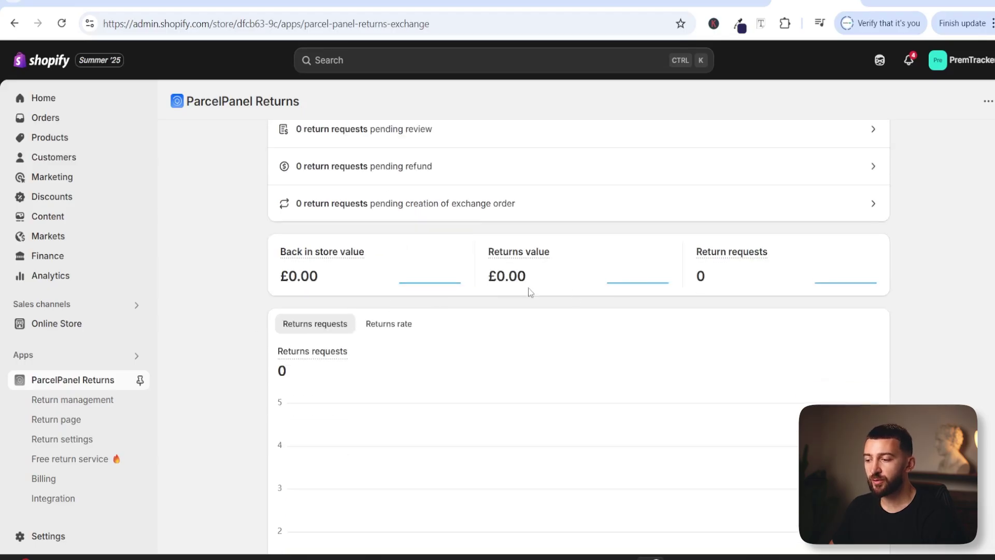
scroll(511, 280, down, 12)
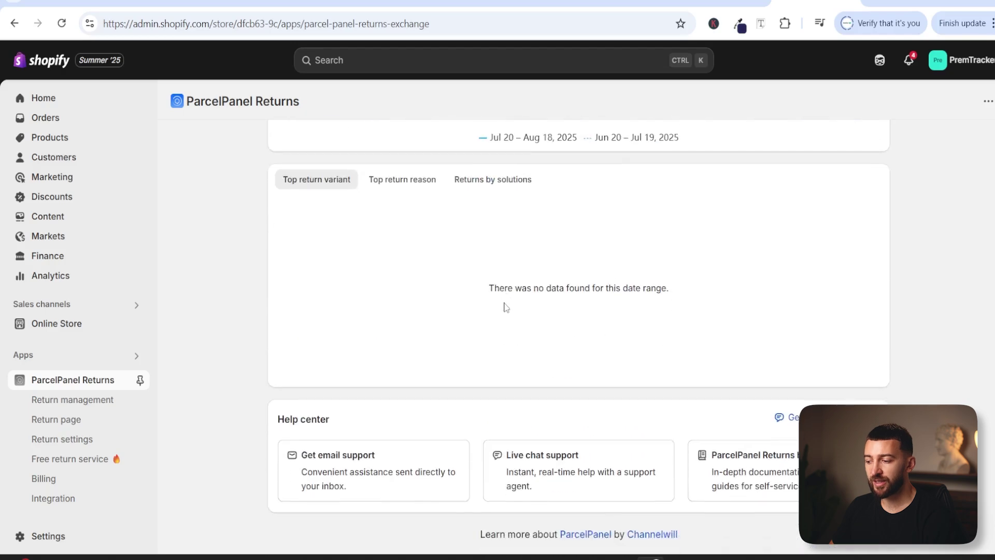
scroll(505, 305, up, 15)
scroll(506, 306, down, 1)
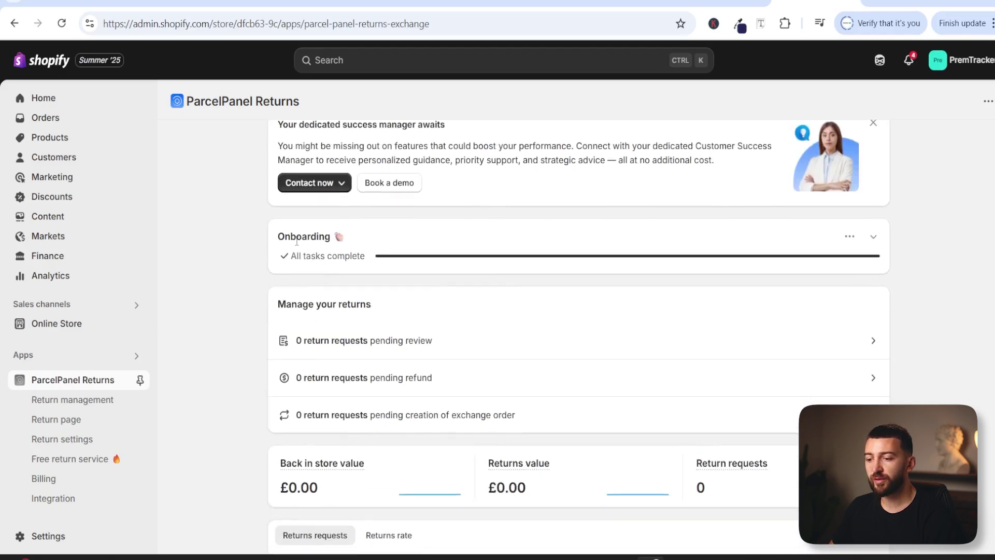
scroll(255, 251, up, 1)
scroll(255, 251, down, 1)
scroll(252, 253, up, 1)
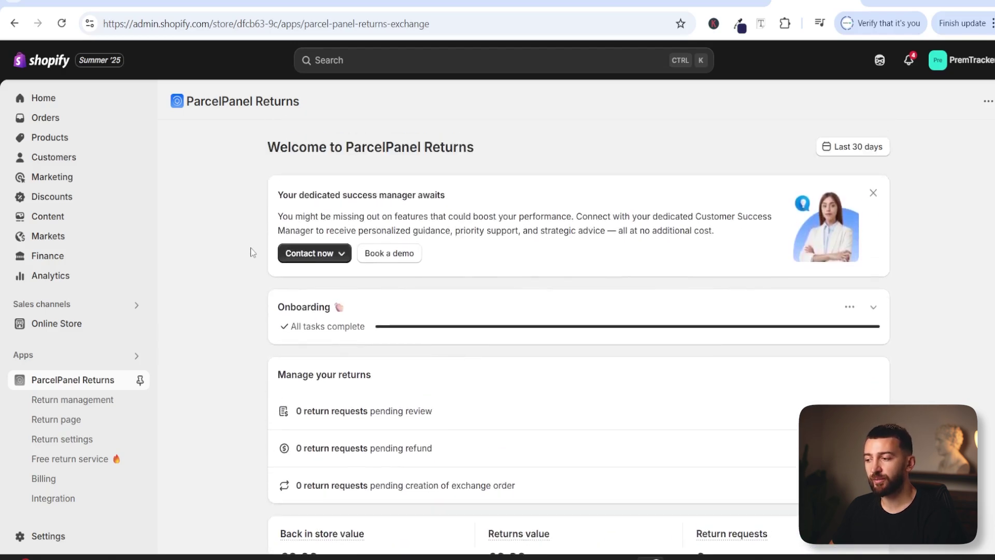